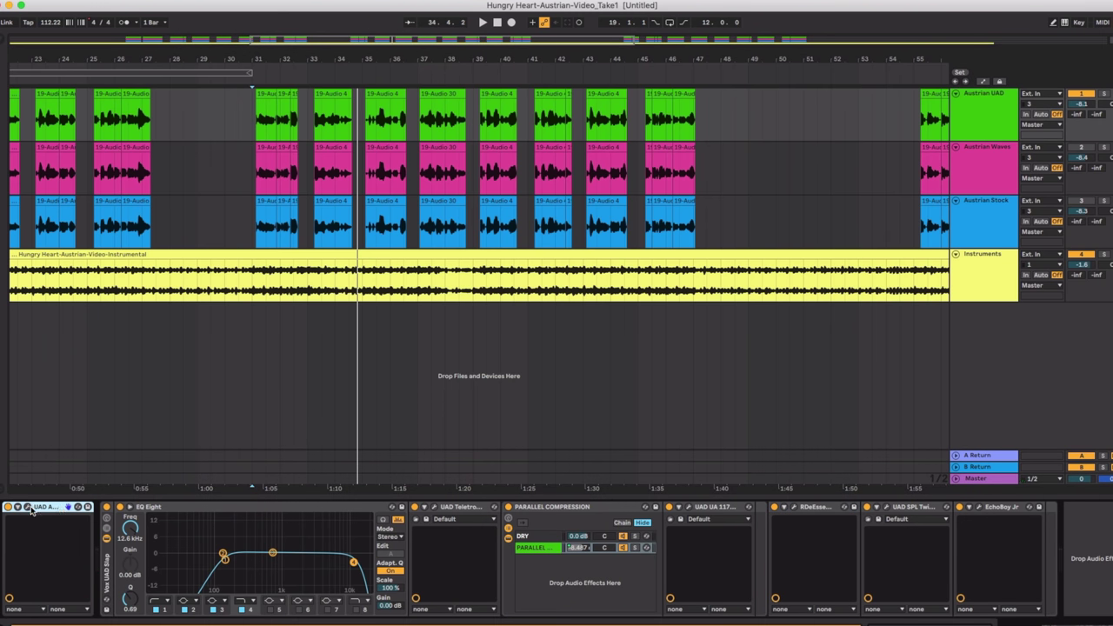
Step: Check the Auto-Tune plugin settings on the Austrian UAD vocal, then close its window
{"action": "left_click", "coordinate": [29, 508]}
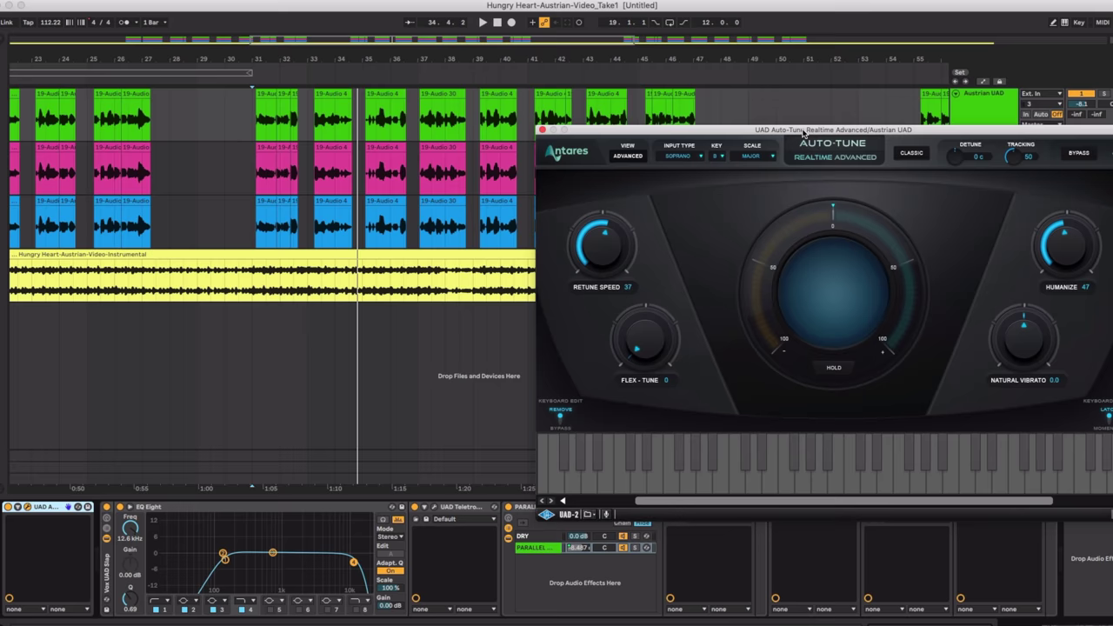
{"action": "left_click_drag", "start_coordinate": [804, 126], "coordinate": [670, 112]}
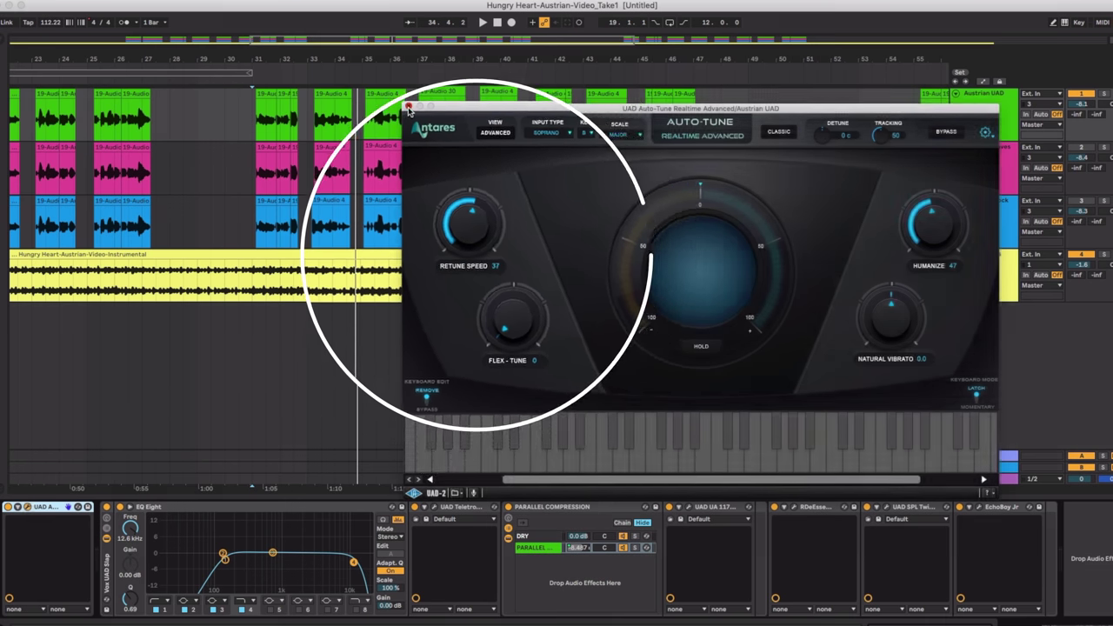
{"action": "left_click", "coordinate": [390, 65]}
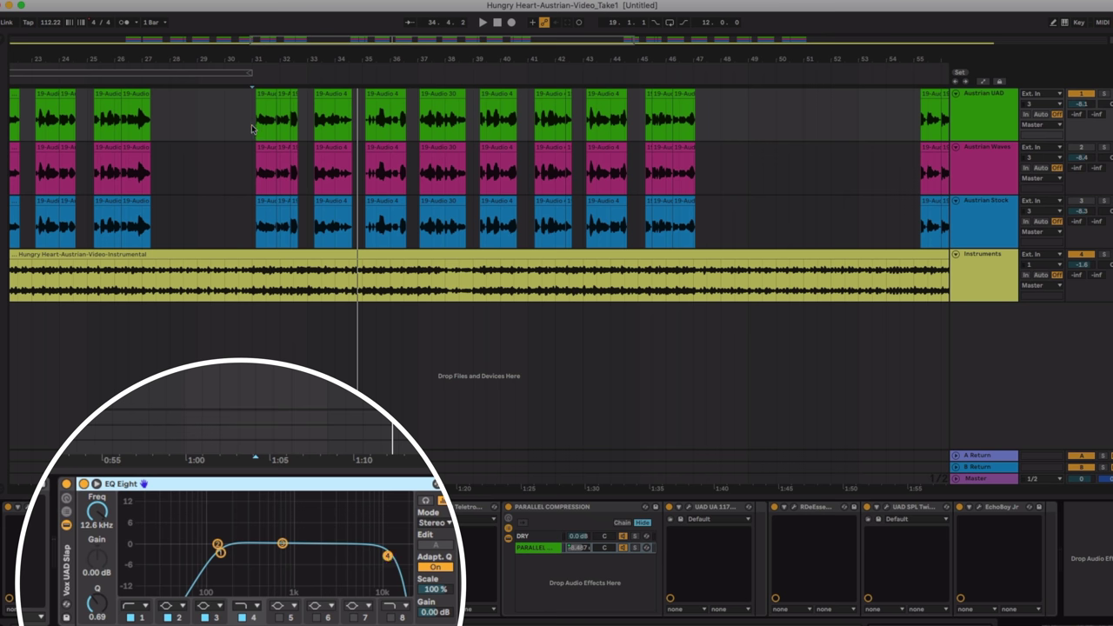
Step: Set playback to bar 31 and open the Teletronix LA-2A and UA 1176 compressor windows
{"action": "left_click", "coordinate": [252, 128]}
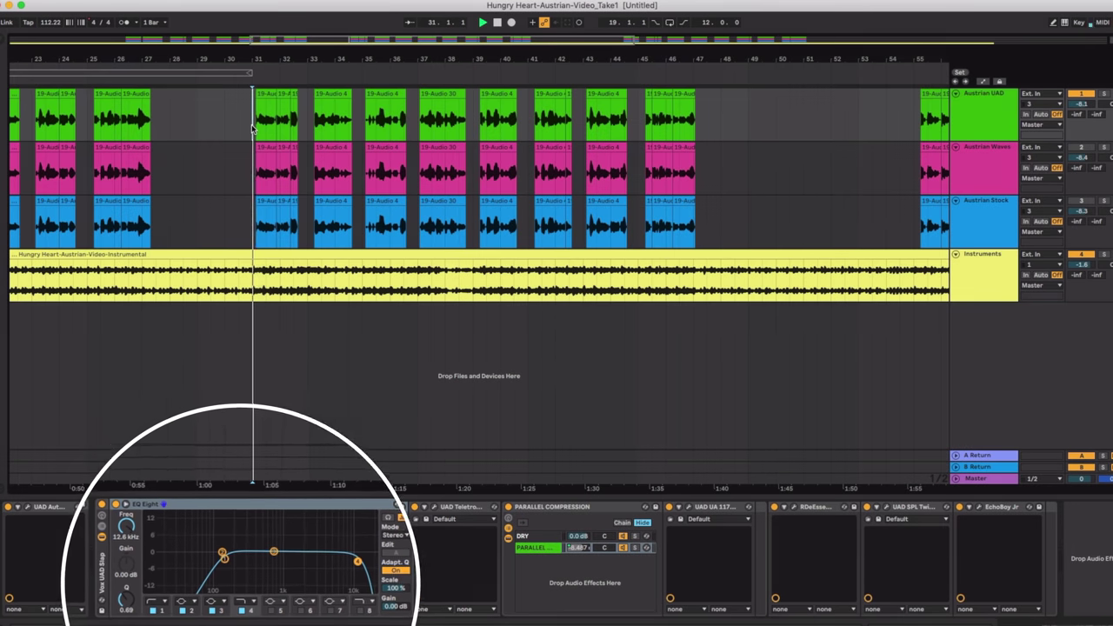
{"action": "left_click", "coordinate": [435, 508]}
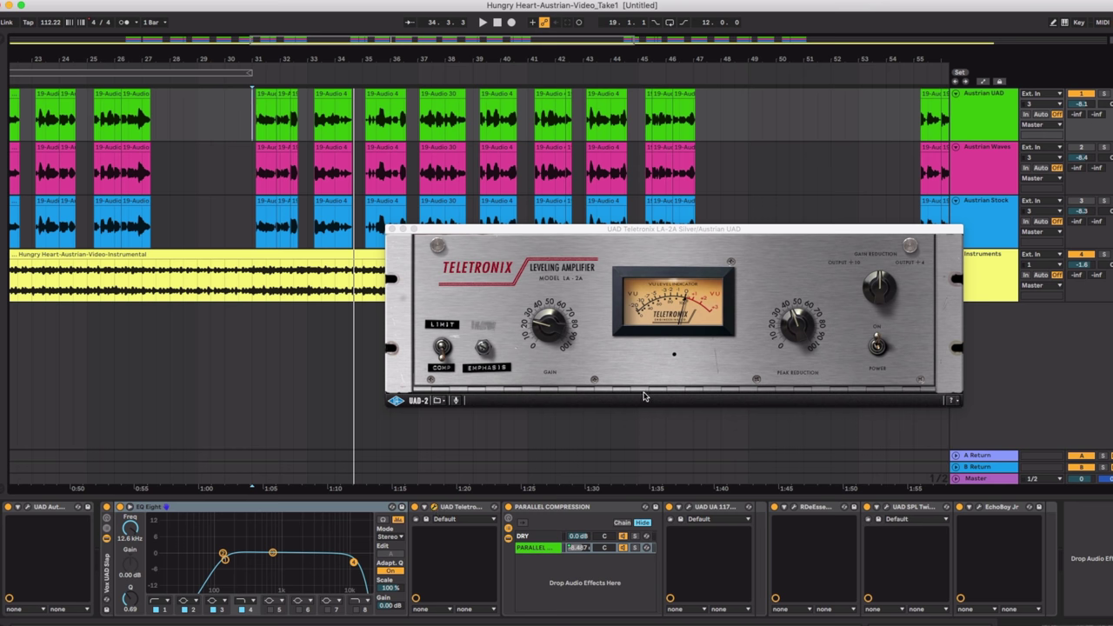
{"action": "left_click", "coordinate": [549, 508]}
{"action": "left_click", "coordinate": [687, 506]}
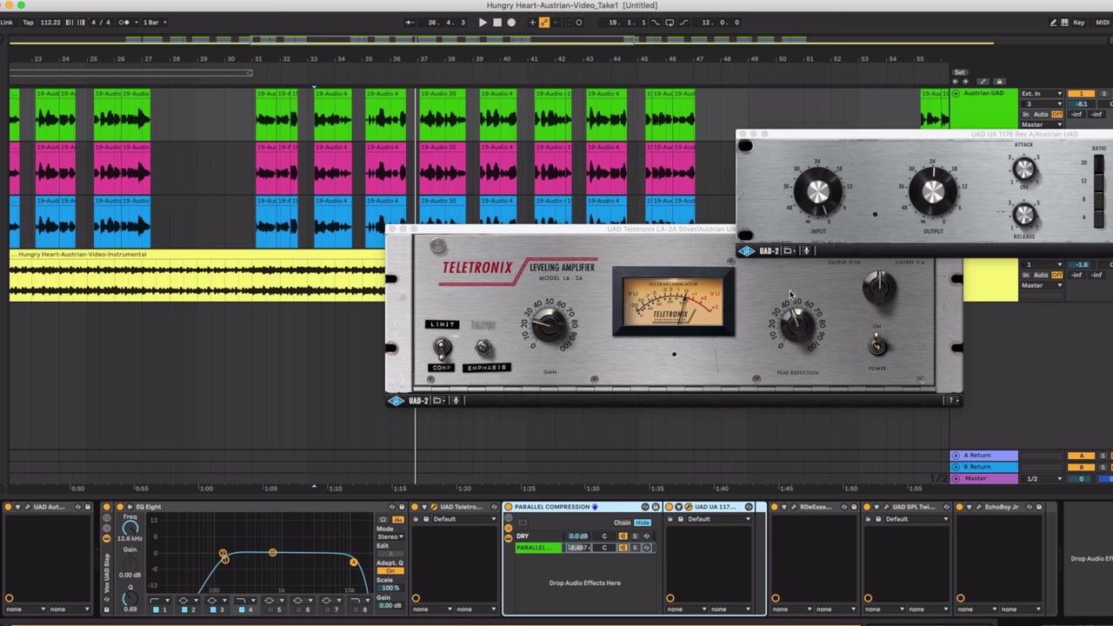
{"action": "left_click_drag", "start_coordinate": [912, 127], "coordinate": [668, 136]}
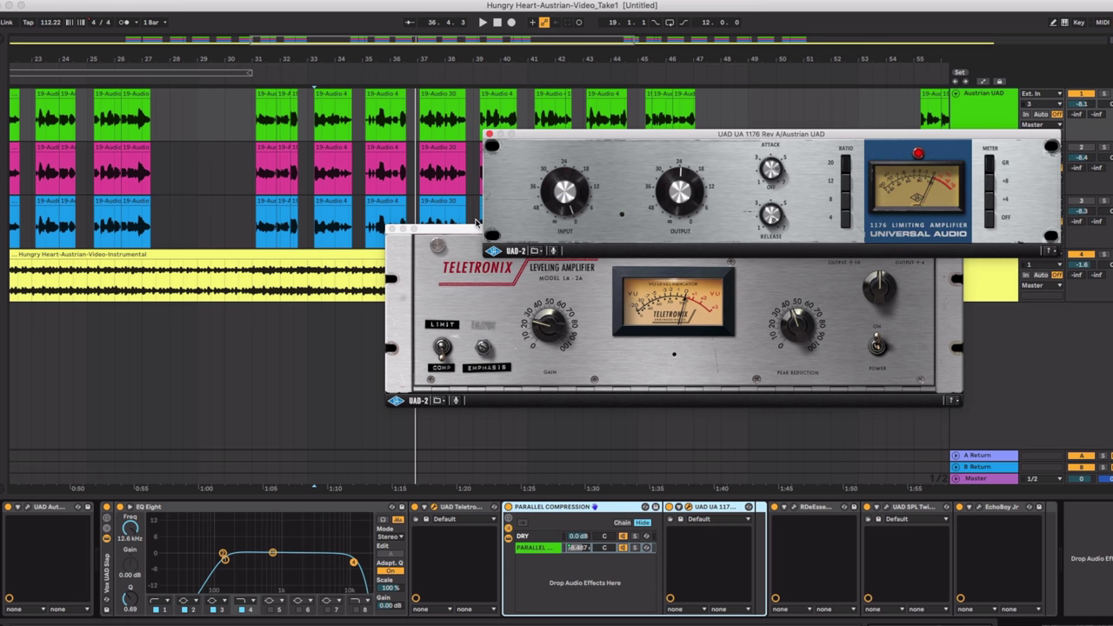
Step: Search the browser for 1176 and add UAD UA 1176 Rev A to the chain end
{"action": "left_click", "coordinate": [476, 226]}
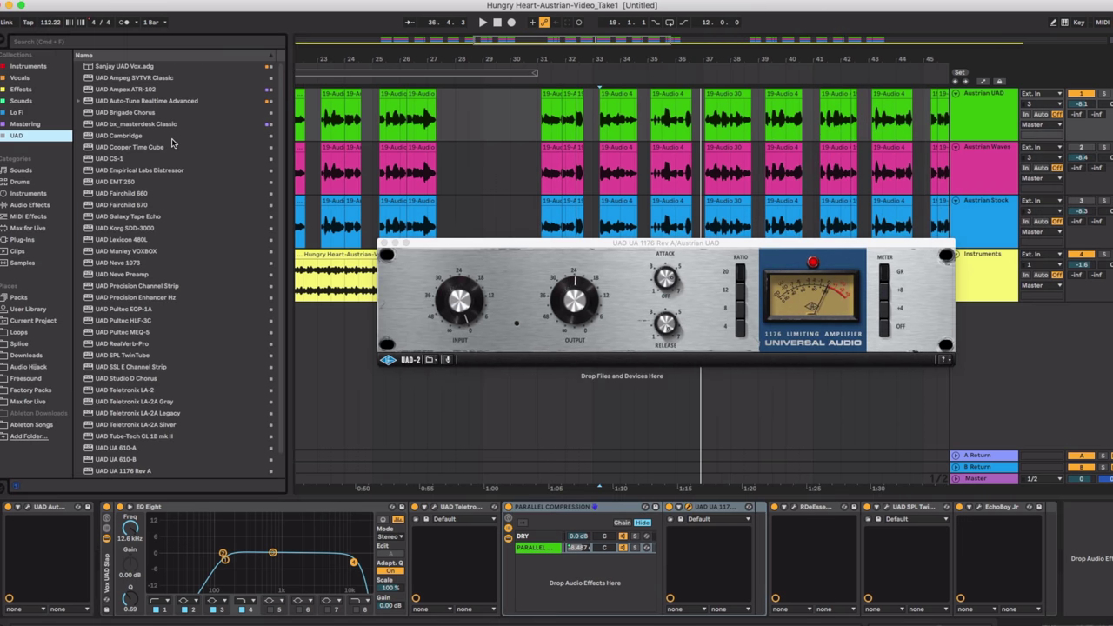
{"action": "left_click", "coordinate": [142, 43]}
{"action": "type", "text": "1176"}
{"action": "left_click_drag", "start_coordinate": [121, 67], "coordinate": [1044, 520]}
Step: Group the 1176 into an Audio Effect Rack, duplicate its chain, and lower the second chain to -10.6 dB
{"action": "right_click", "coordinate": [1042, 509]}
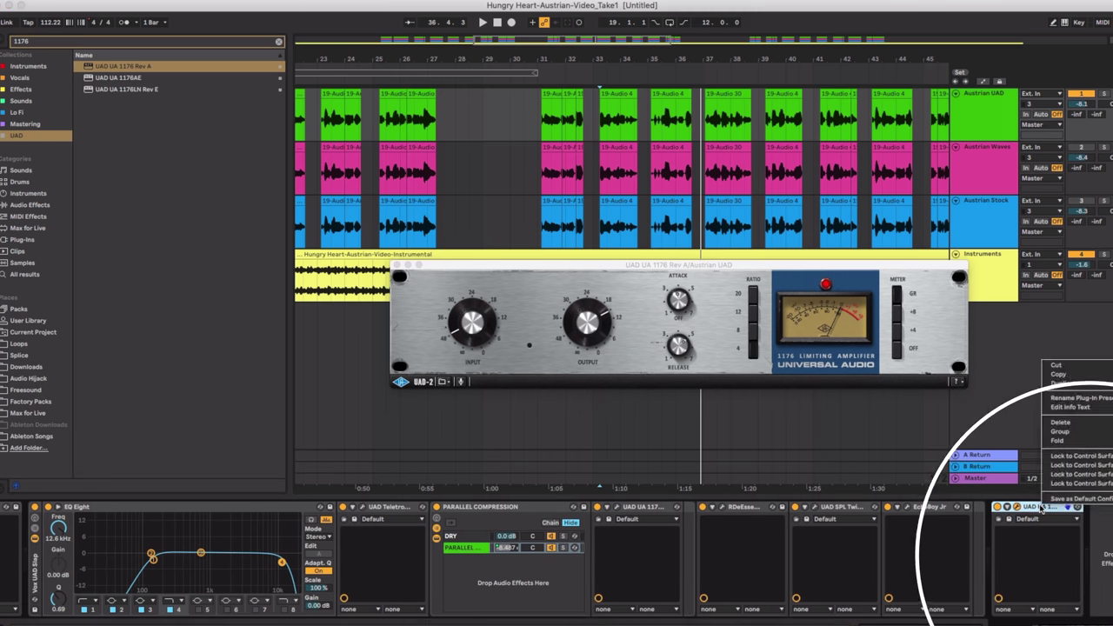
{"action": "left_click", "coordinate": [1062, 397]}
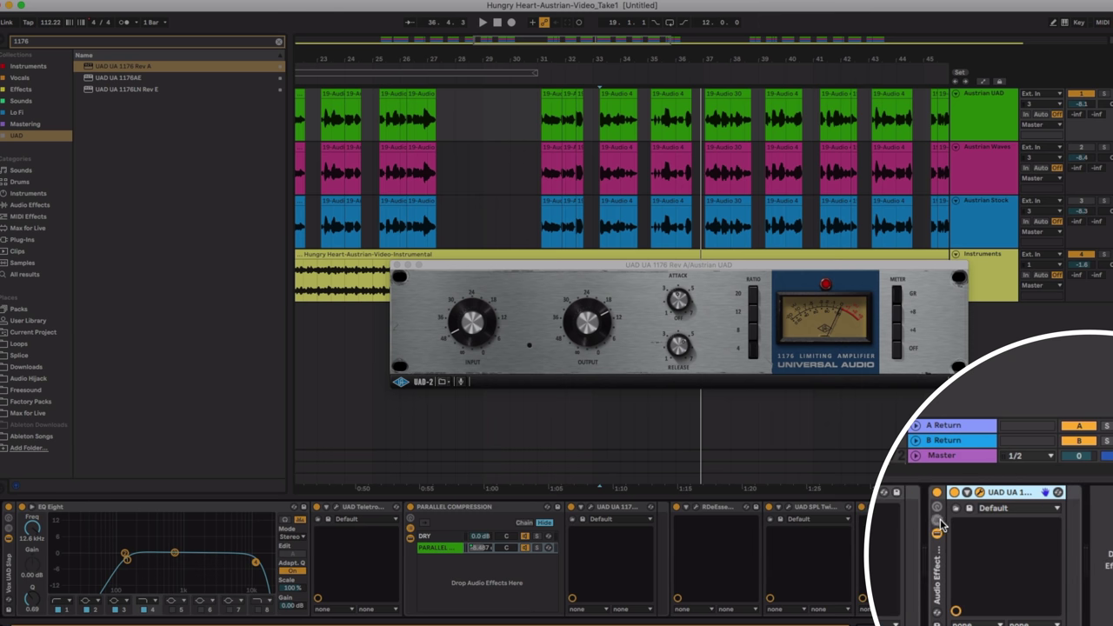
{"action": "left_click", "coordinate": [940, 520]}
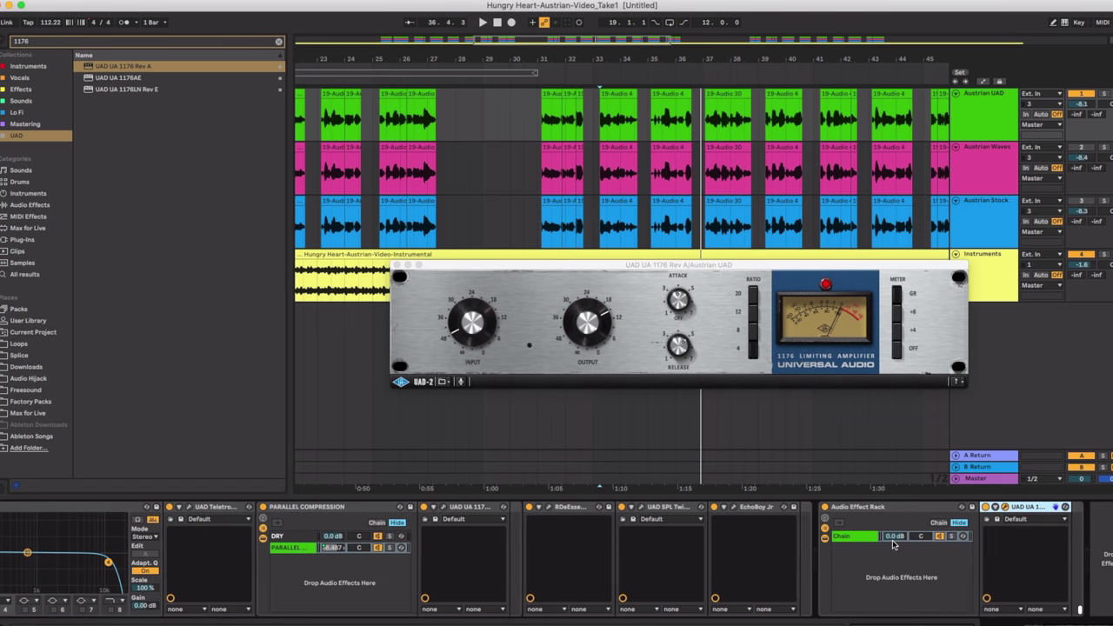
{"action": "key", "text": "super+d"}
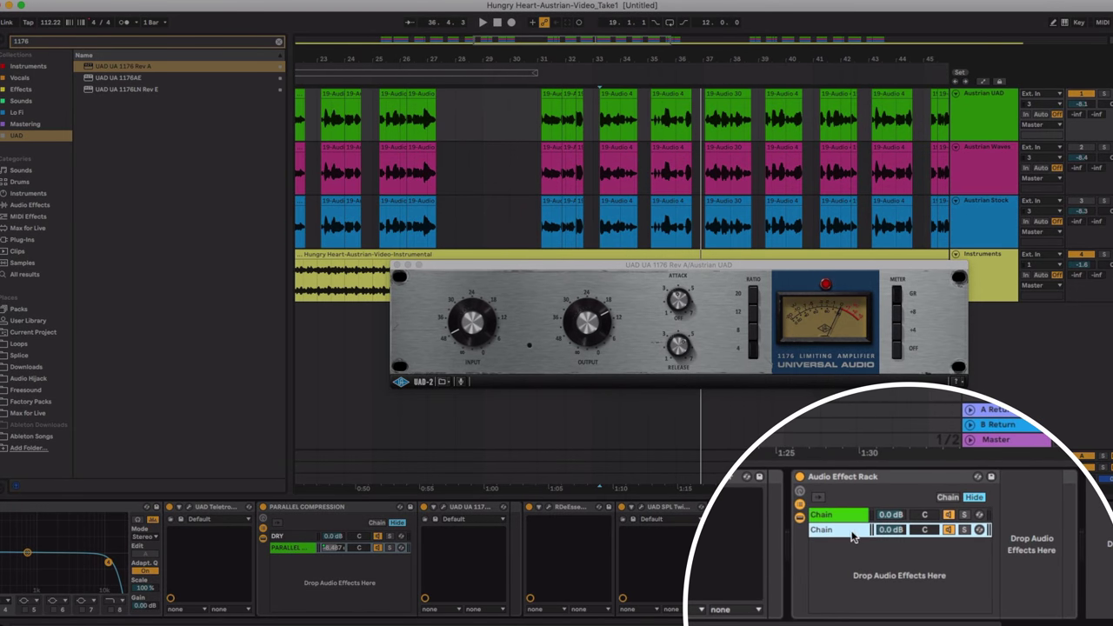
{"action": "left_click", "coordinate": [837, 518]}
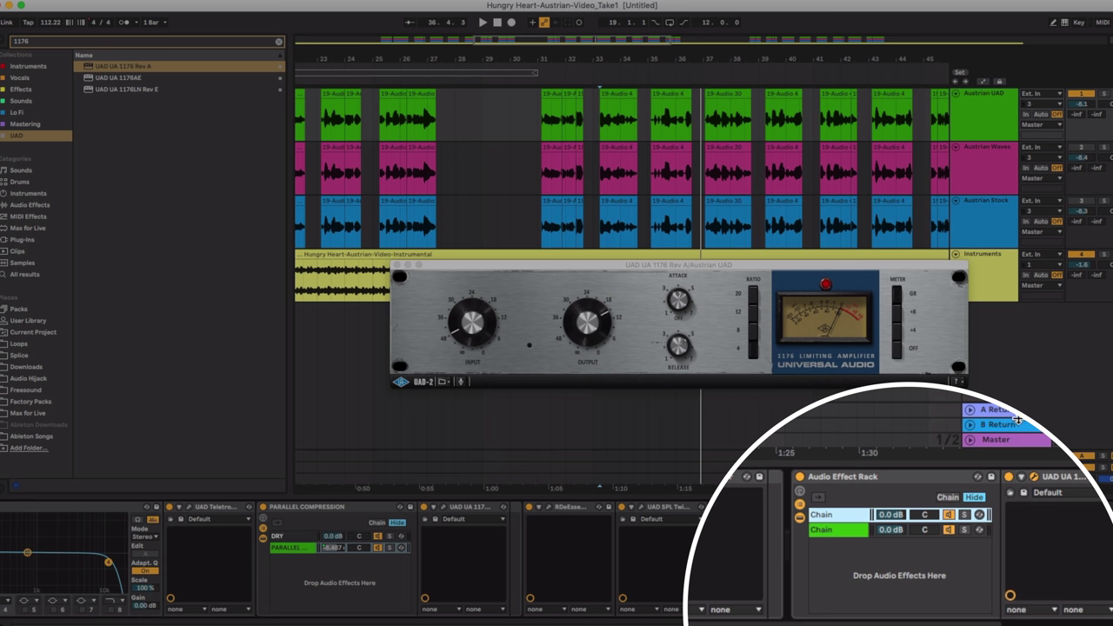
{"action": "left_click", "coordinate": [897, 479]}
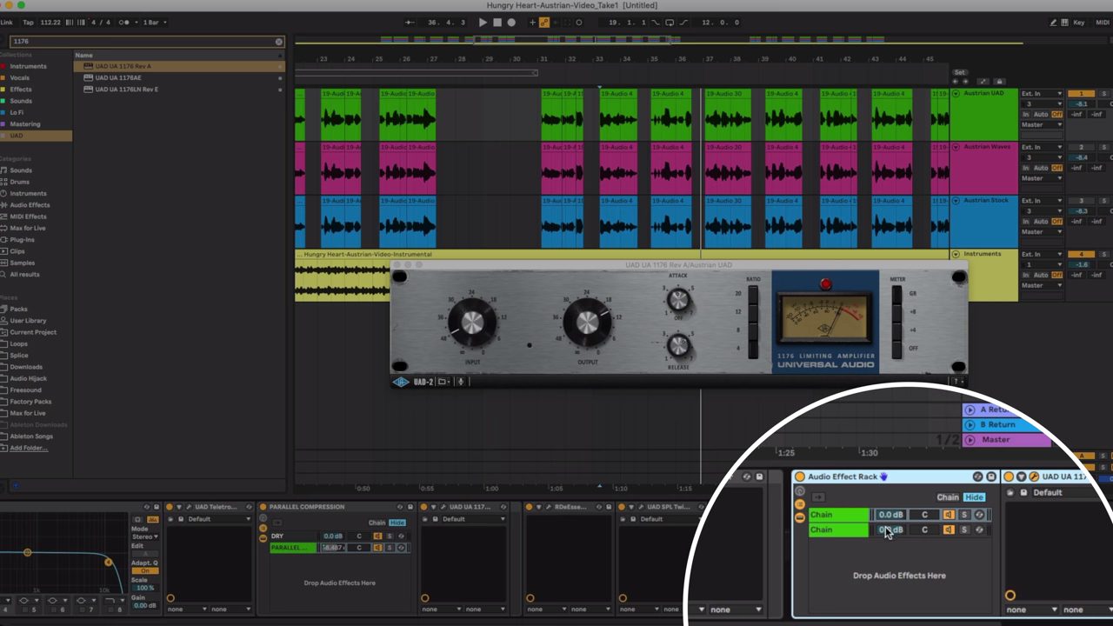
{"action": "left_click_drag", "start_coordinate": [889, 532], "coordinate": [888, 556]}
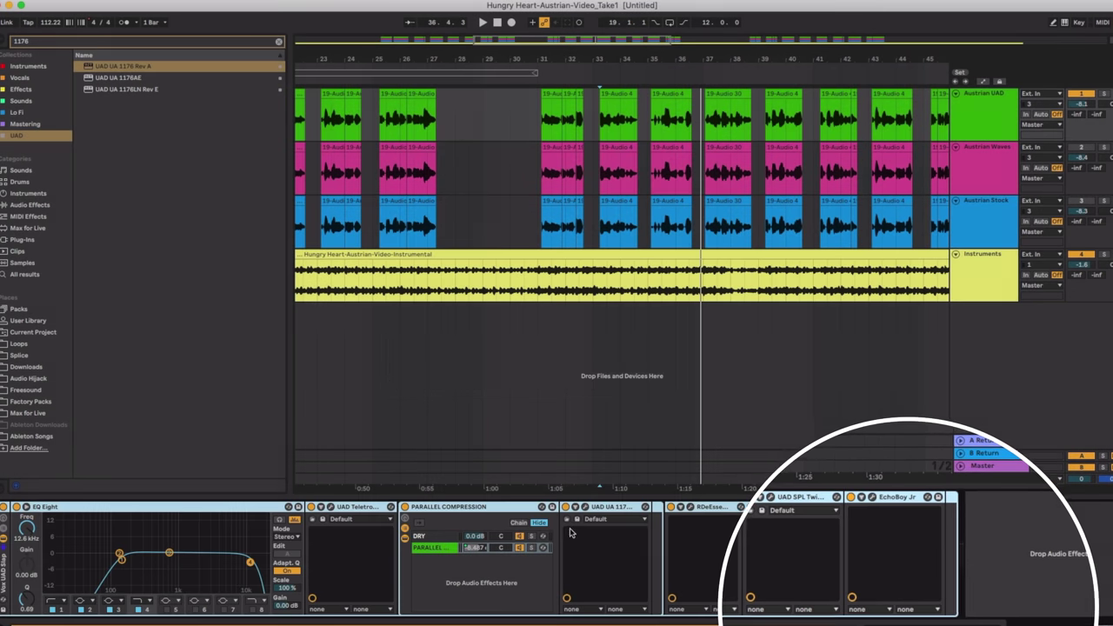
{"action": "scroll", "coordinate": [570, 532], "scroll_direction": "left", "scroll_amount": 3}
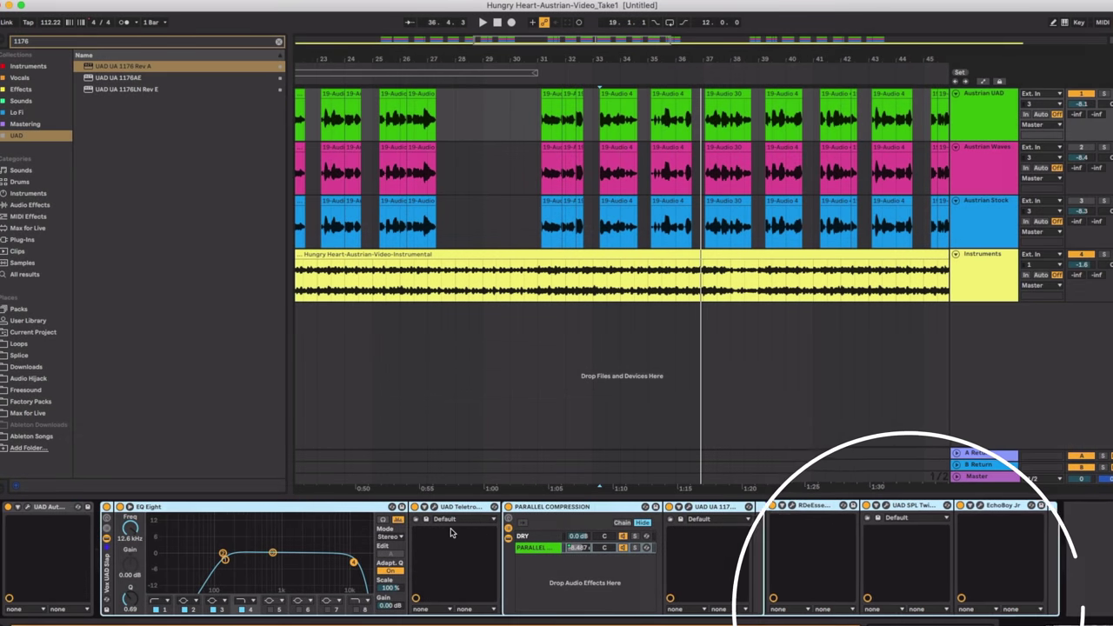
Step: Show the PARALLEL chain's devices, open its 1176 window, and hide the browser
{"action": "left_click", "coordinate": [522, 529]}
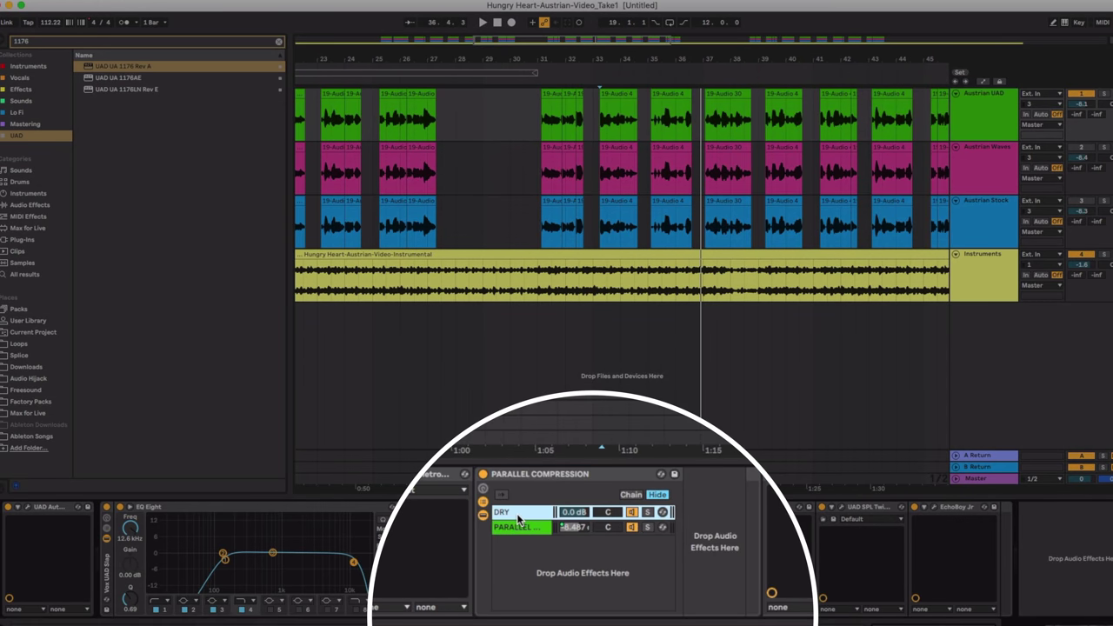
{"action": "left_click", "coordinate": [518, 528]}
{"action": "left_click", "coordinate": [716, 475]}
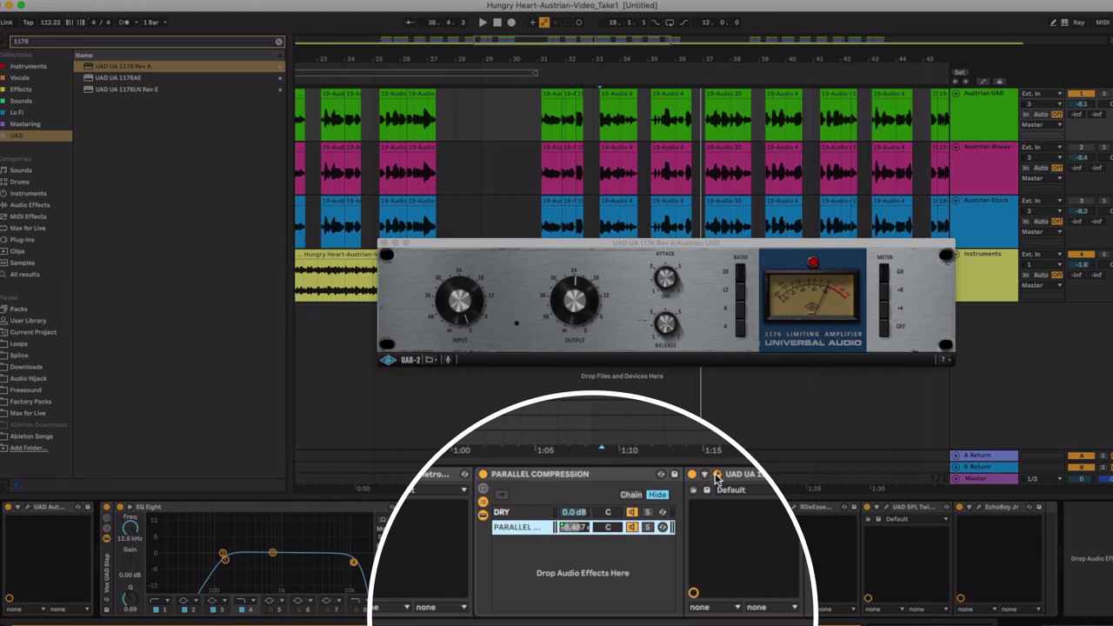
{"action": "left_click", "coordinate": [585, 251]}
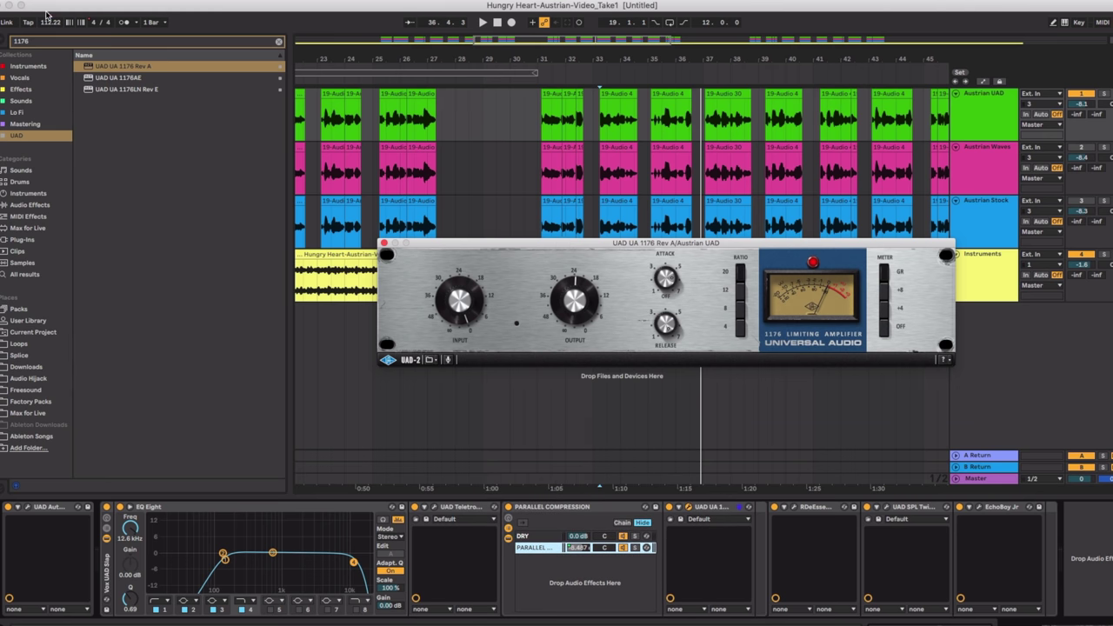
{"action": "left_click", "coordinate": [3, 41]}
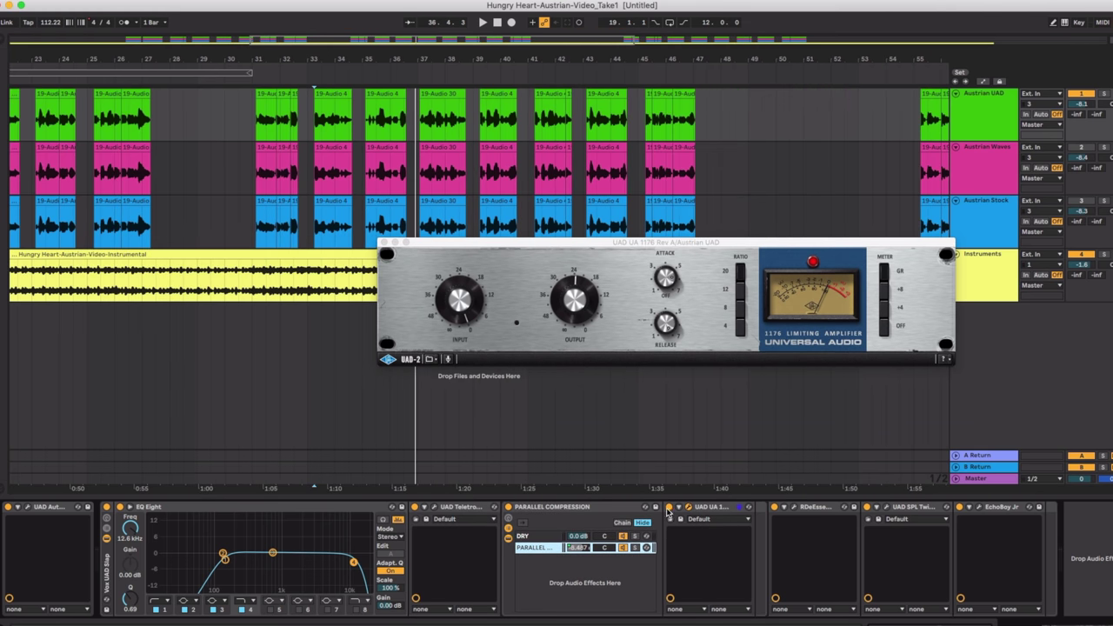
Step: Play from bar 31, switch on the UA 1176, reopen its window, and stop playback
{"action": "left_click", "coordinate": [253, 127]}
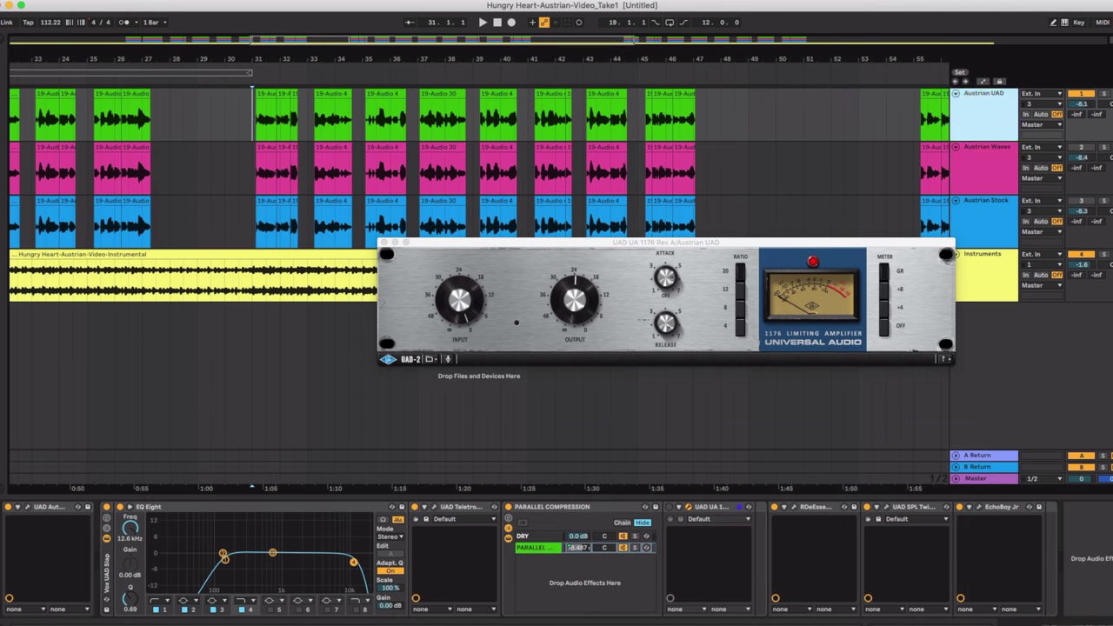
{"action": "key", "text": "space"}
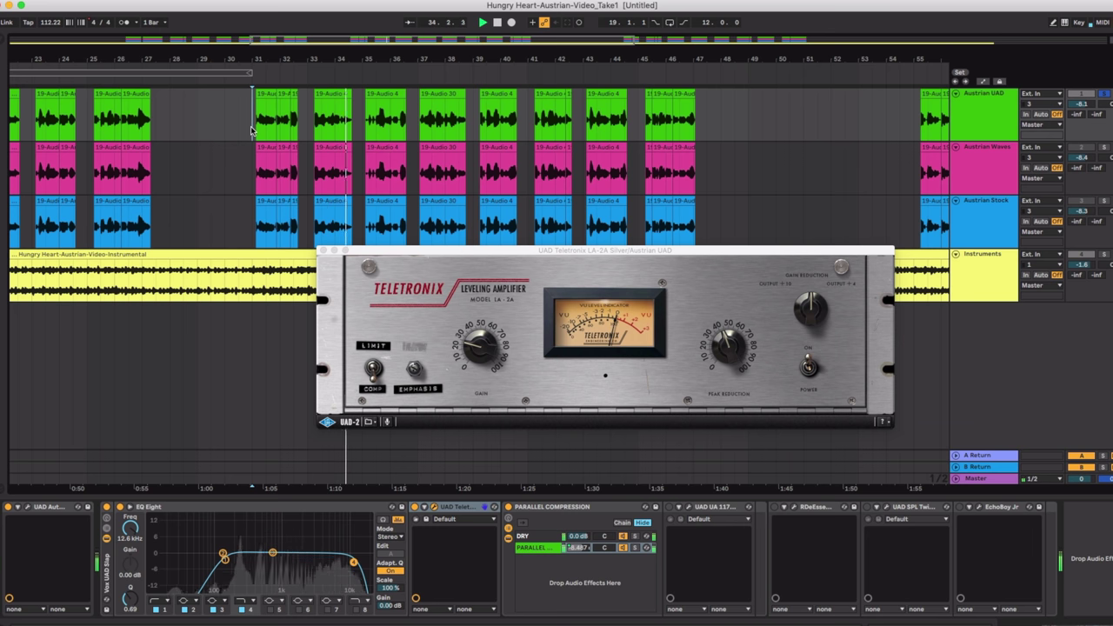
{"action": "left_click", "coordinate": [669, 507]}
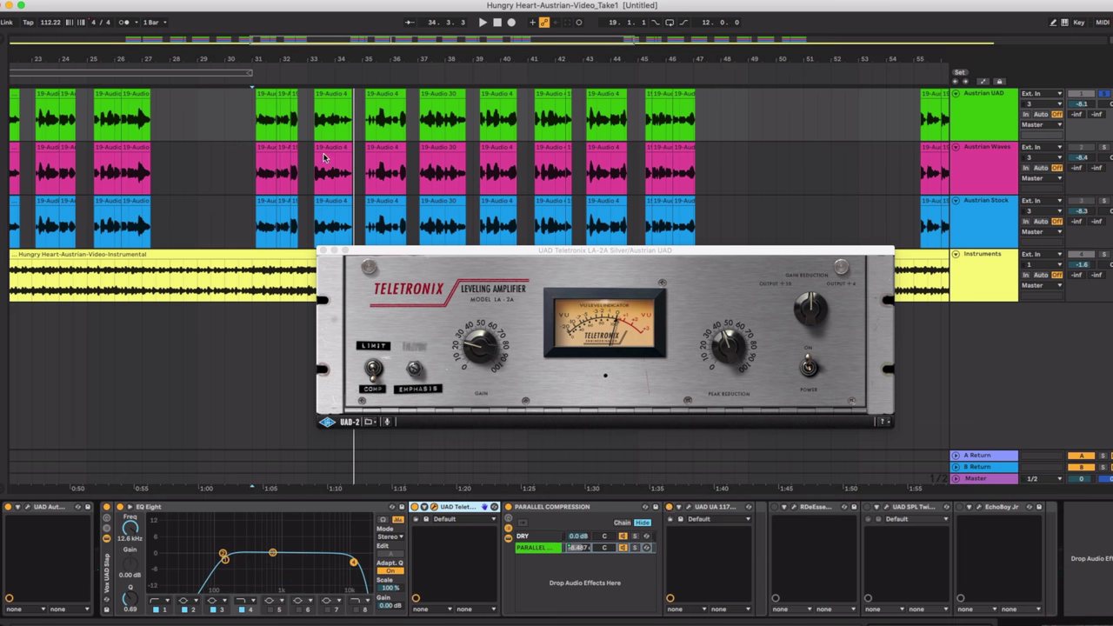
{"action": "key", "text": "space"}
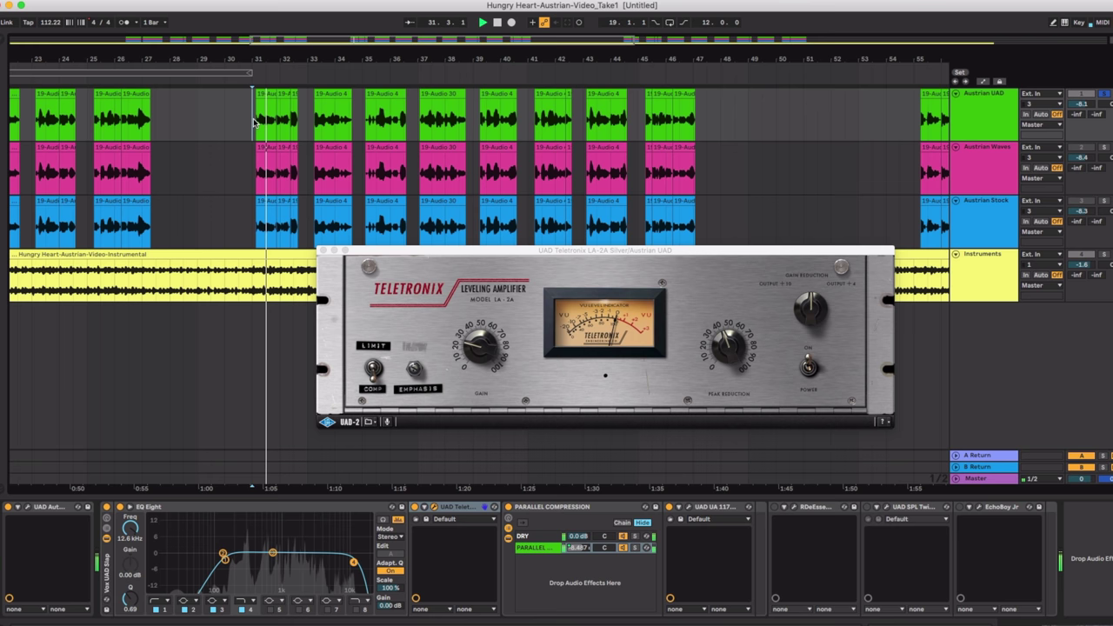
{"action": "left_click", "coordinate": [687, 508]}
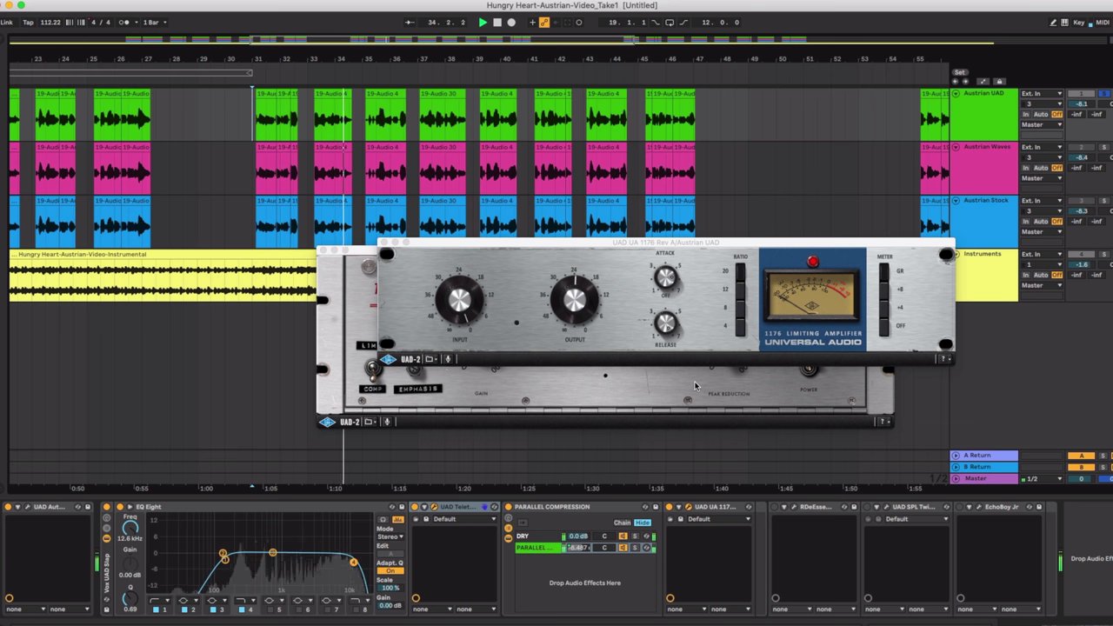
{"action": "key", "text": "space"}
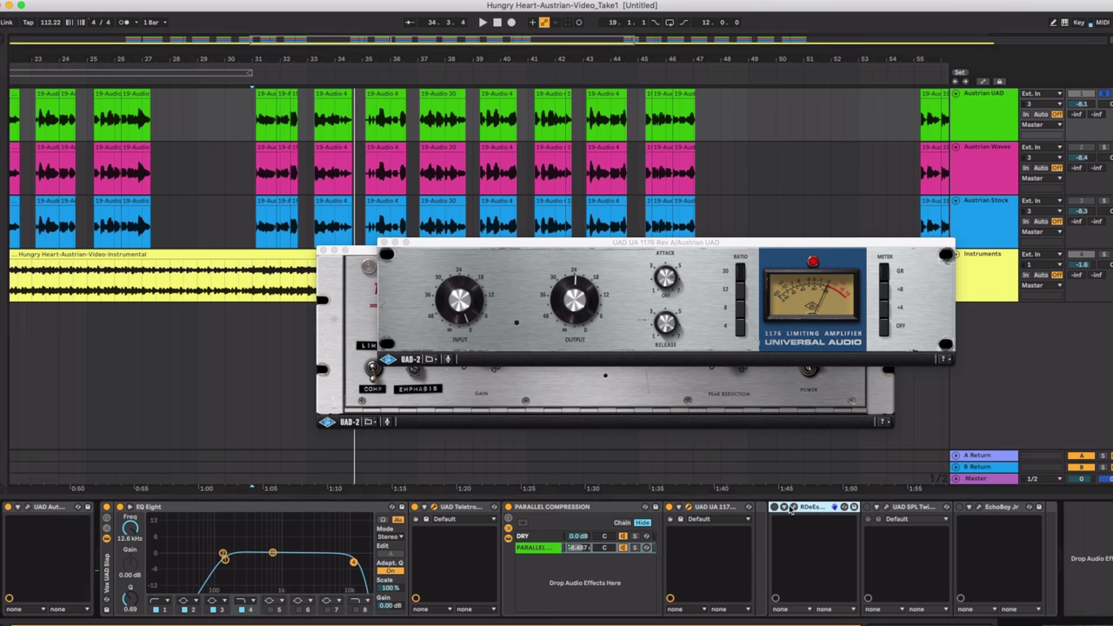
Step: Open the Renaissance DeEsser and SPL TwinTube windows and arrange them side by side
{"action": "left_click", "coordinate": [794, 508]}
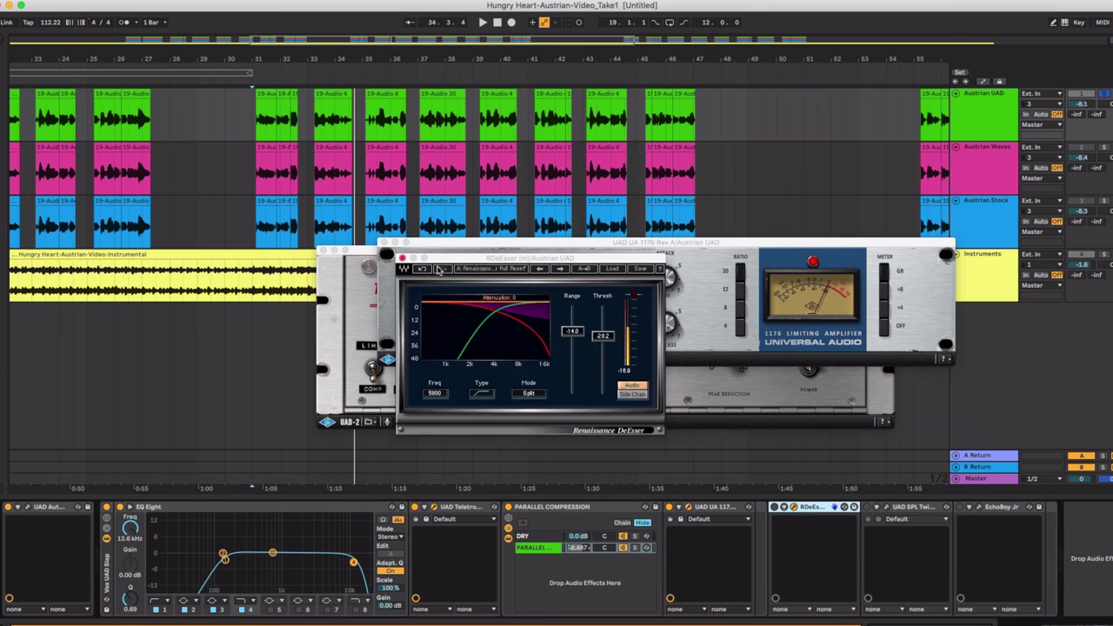
{"action": "left_click_drag", "start_coordinate": [462, 263], "coordinate": [660, 54]}
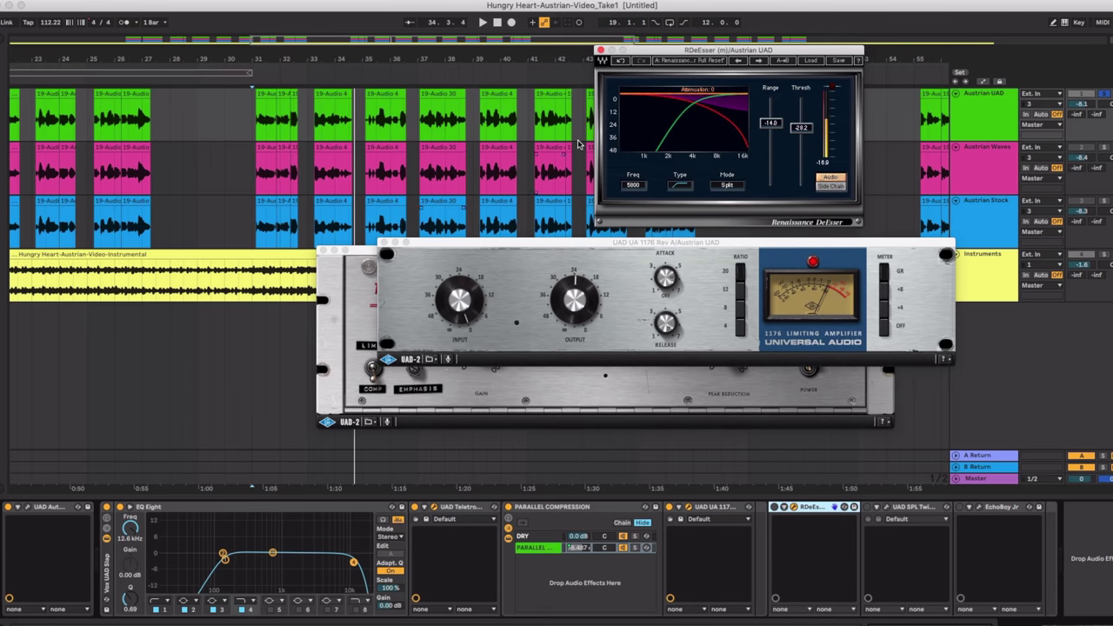
{"action": "left_click", "coordinate": [887, 507]}
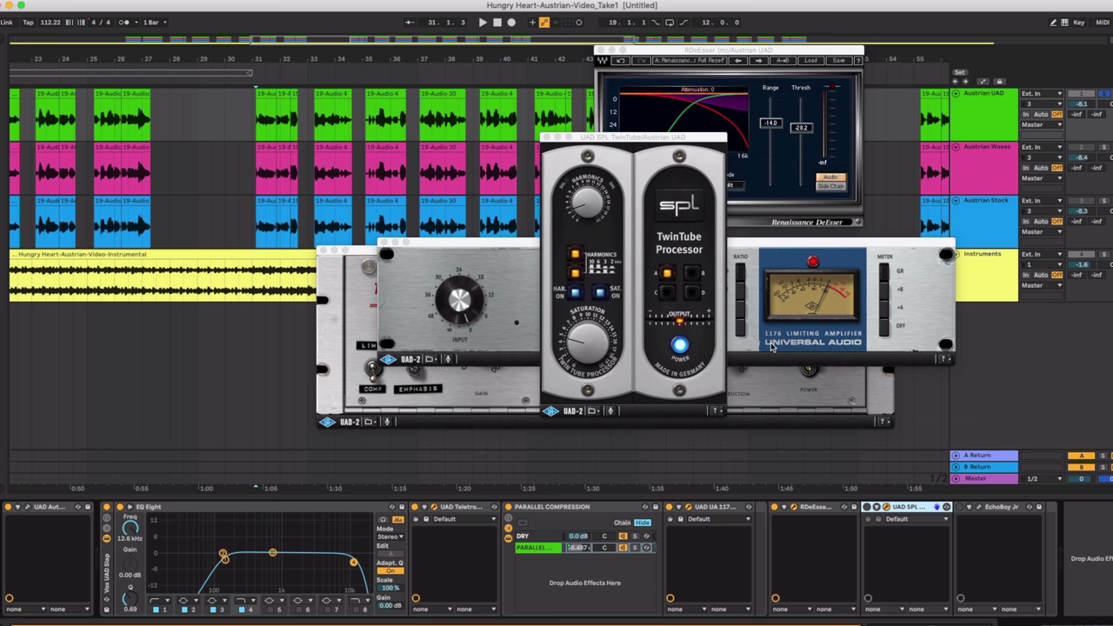
{"action": "left_click_drag", "start_coordinate": [642, 140], "coordinate": [205, 180]}
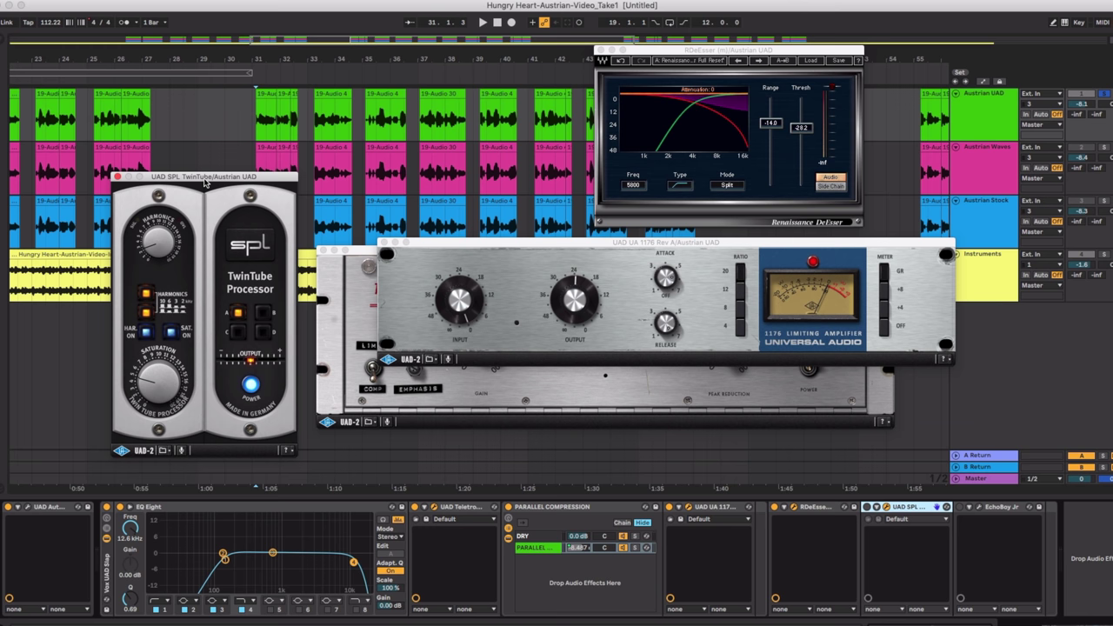
Step: Play the UAD vocal from bar 31, comparing the TwinTube saturation on, off and on again
{"action": "left_click", "coordinate": [254, 128]}
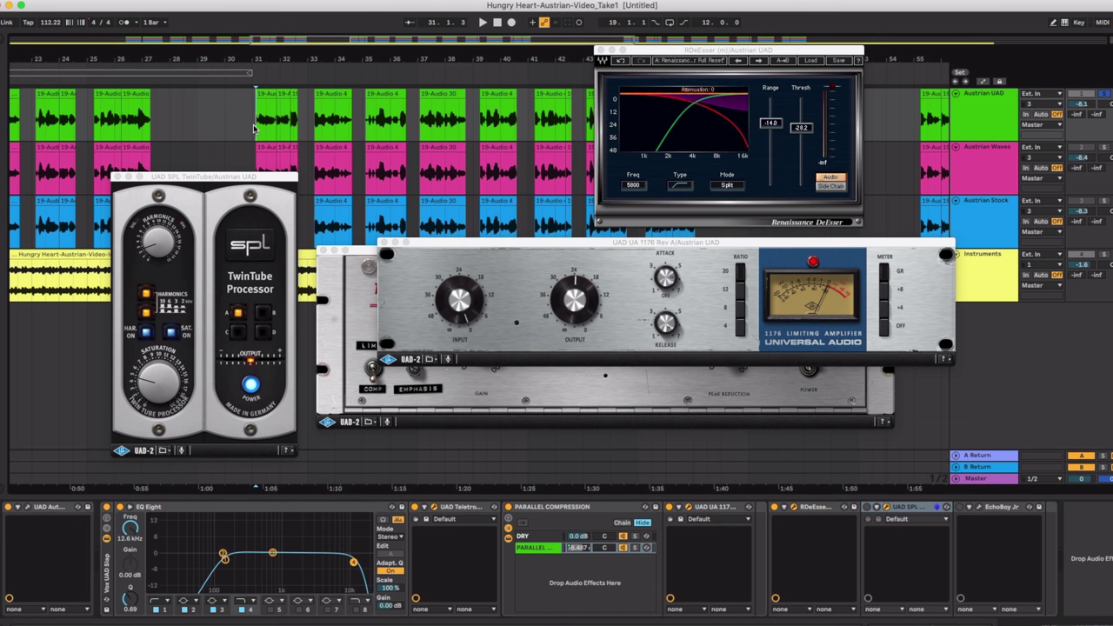
{"action": "left_click", "coordinate": [867, 507]}
{"action": "key", "text": "space"}
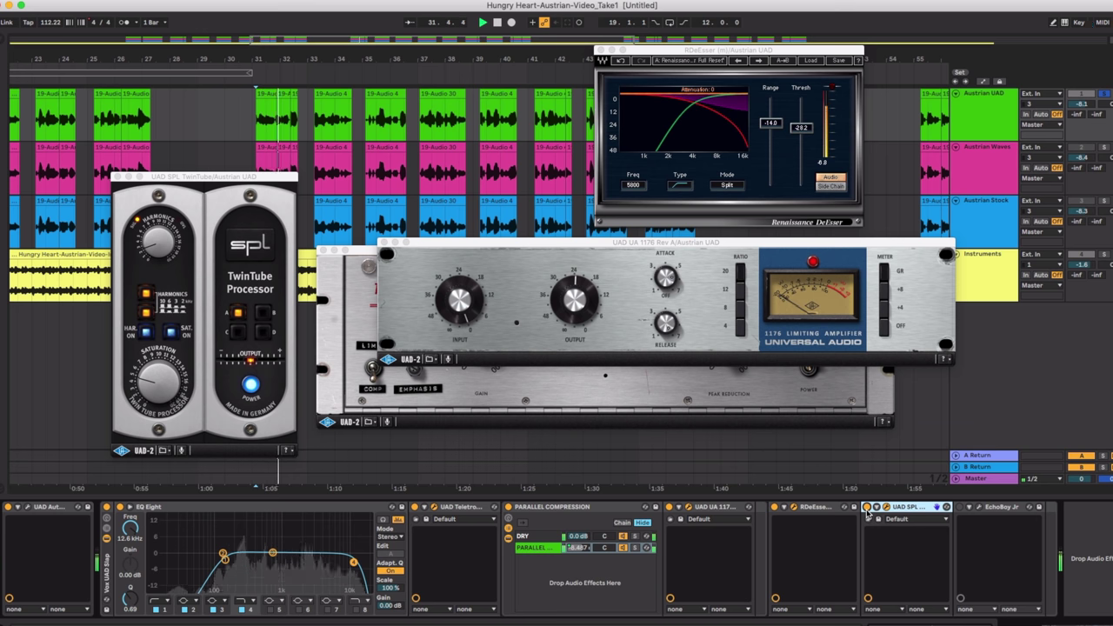
{"action": "left_click", "coordinate": [867, 507]}
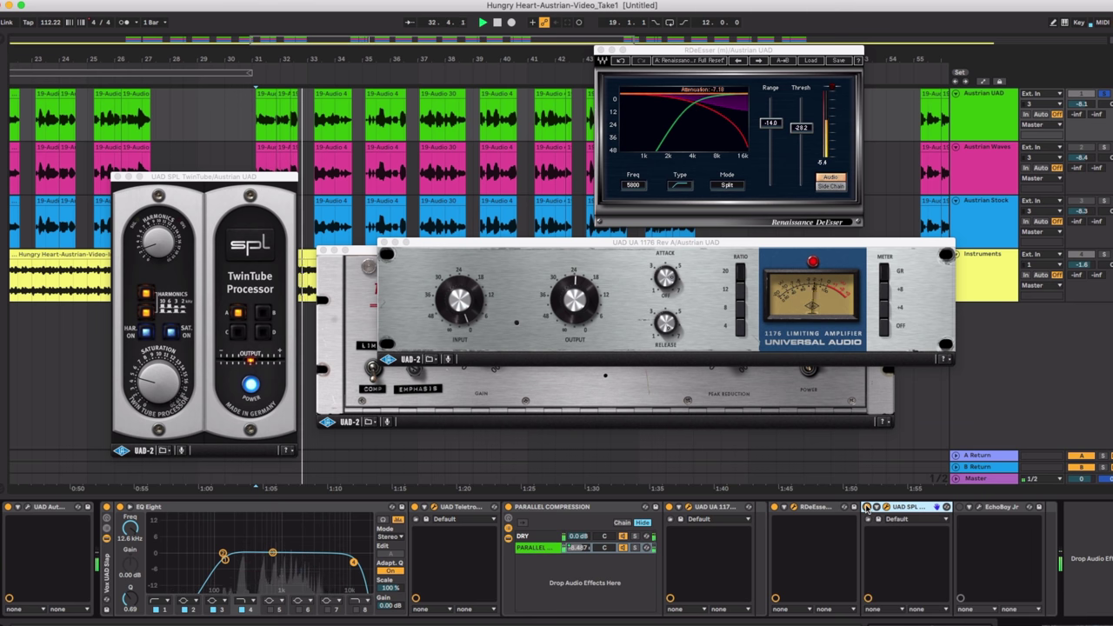
{"action": "left_click", "coordinate": [867, 508]}
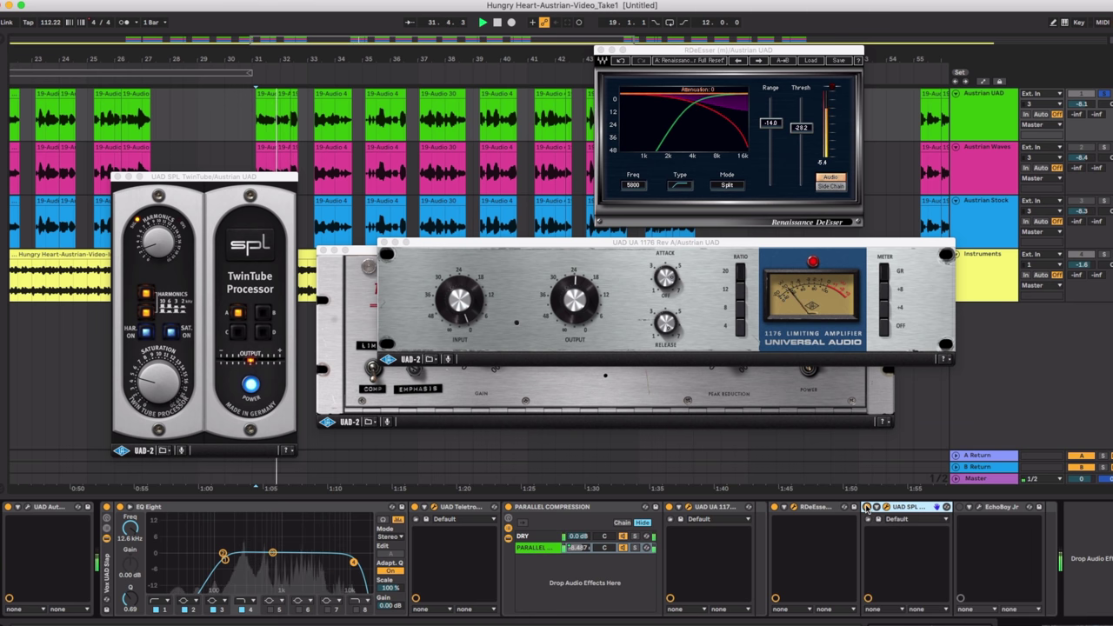
Step: Open EchoBoy Jr., enable the echo, and play to hear it
{"action": "left_click", "coordinate": [960, 508]}
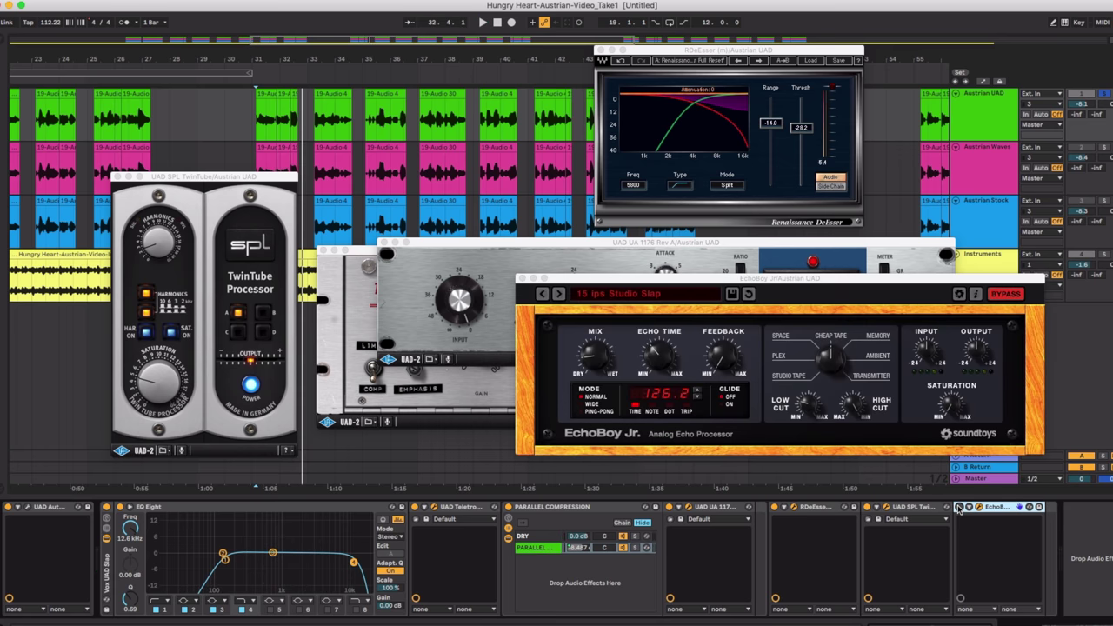
{"action": "left_click", "coordinate": [959, 508]}
{"action": "key", "text": "space"}
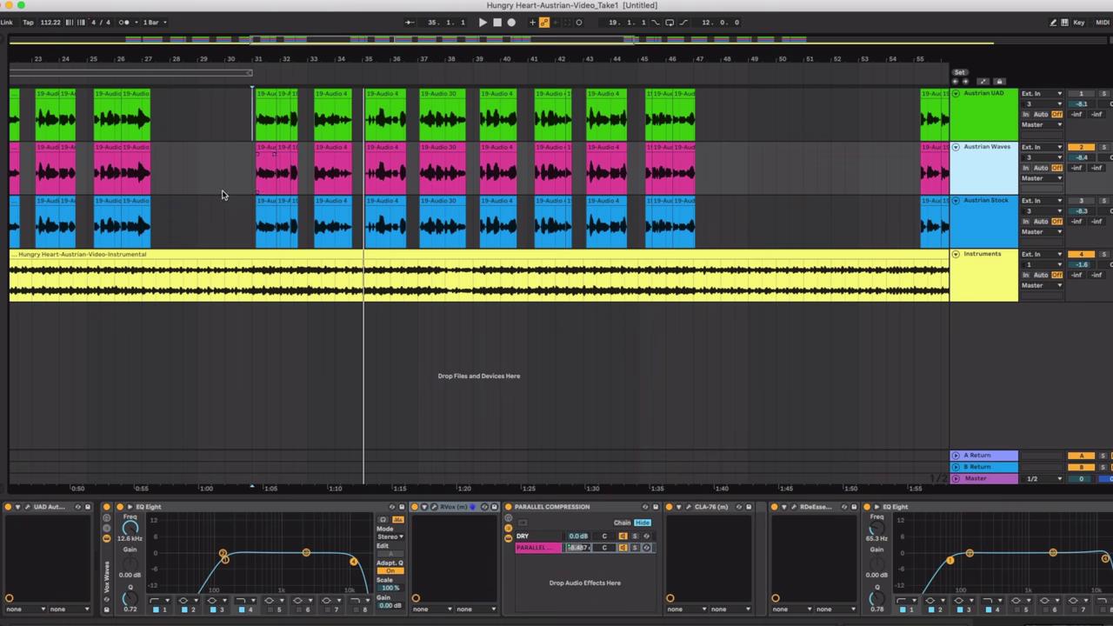
{"action": "left_click", "coordinate": [250, 177]}
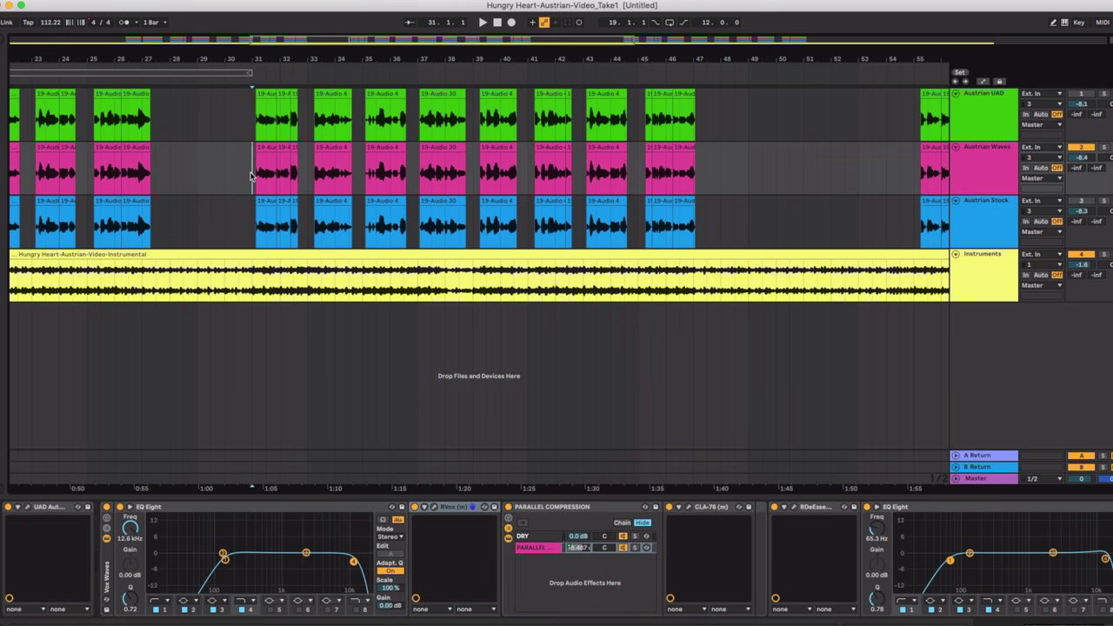
{"action": "key", "text": "super+alt+p"}
{"action": "key", "text": "space"}
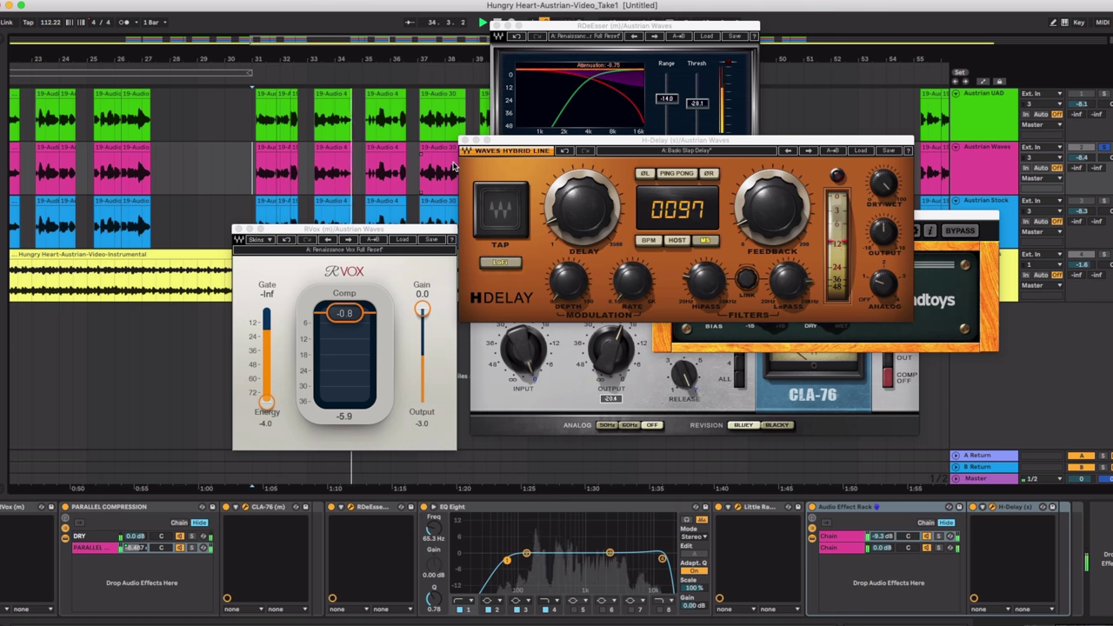
{"action": "key", "text": "space"}
{"action": "key", "text": "ctrl+alt+p"}
{"action": "key", "text": "space"}
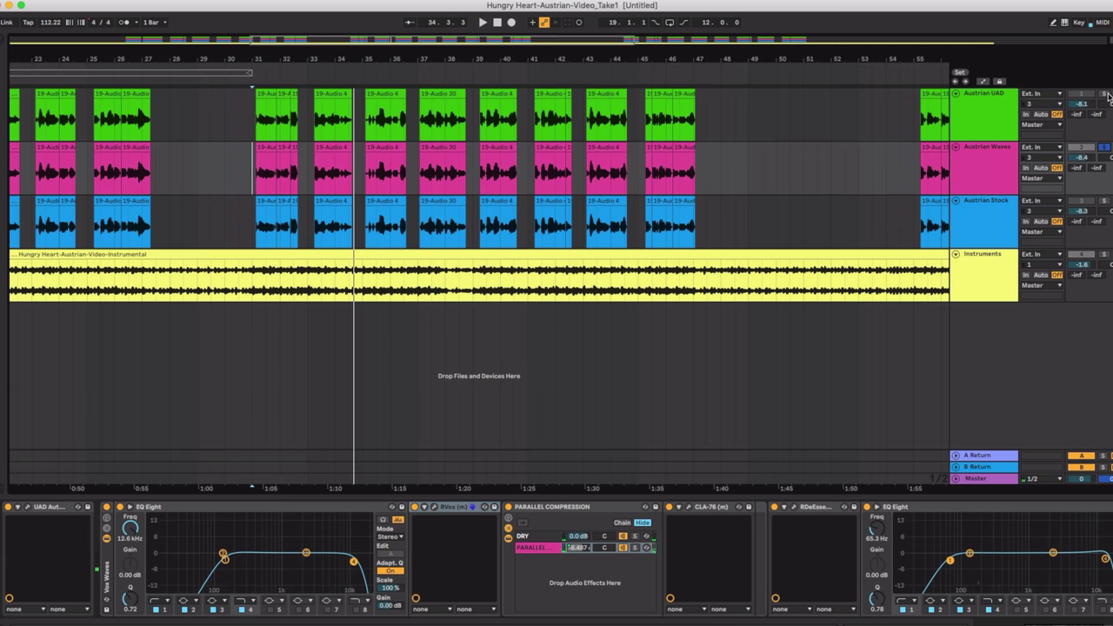
{"action": "key", "text": "space"}
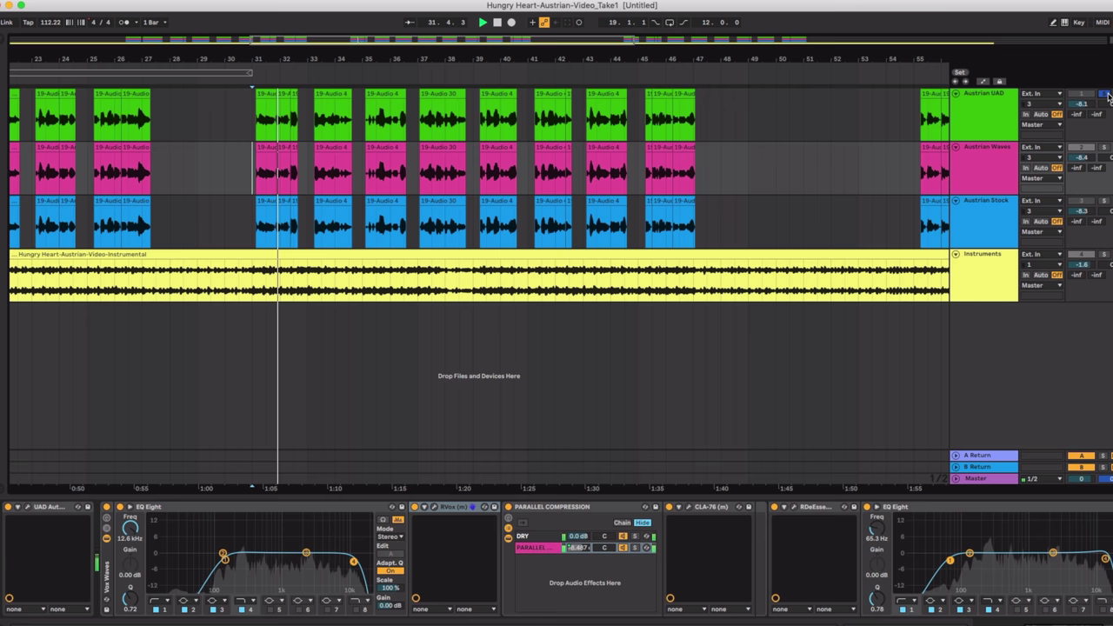
{"action": "left_click", "coordinate": [984, 171]}
{"action": "key", "text": "space"}
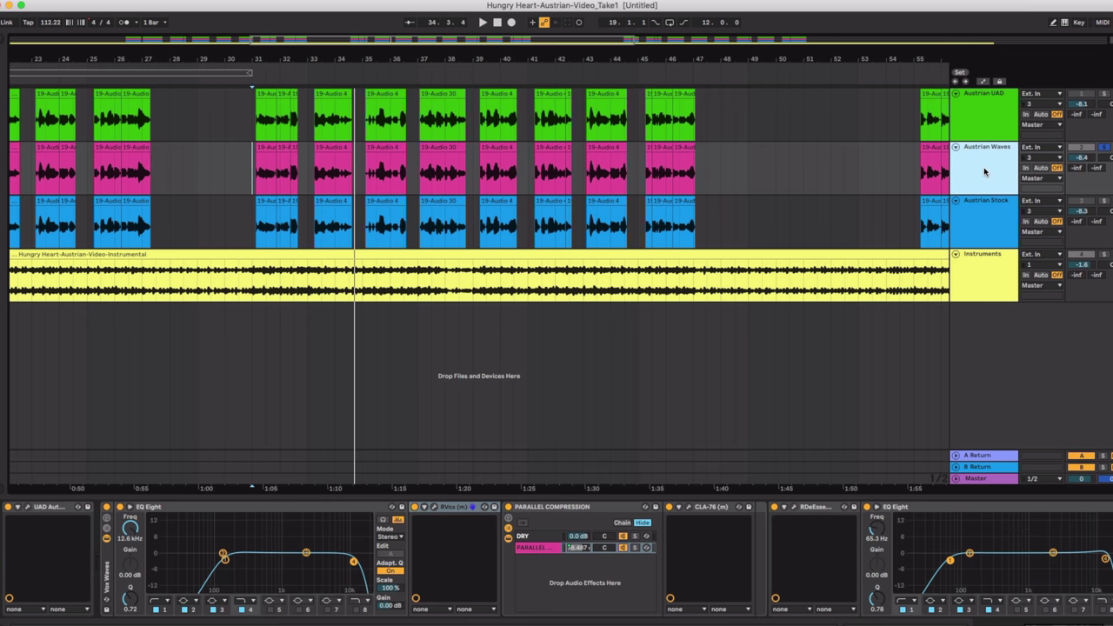
{"action": "left_click", "coordinate": [280, 160]}
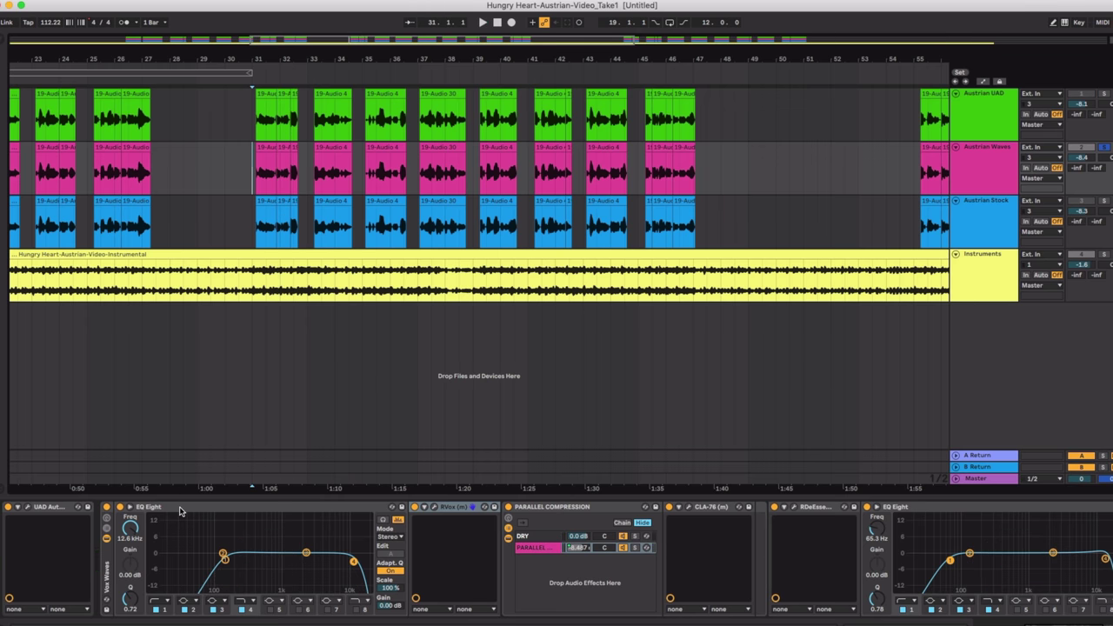
Step: Open the Waves vocal's RVox window and play to hear the Waves chain
{"action": "left_click", "coordinate": [27, 508]}
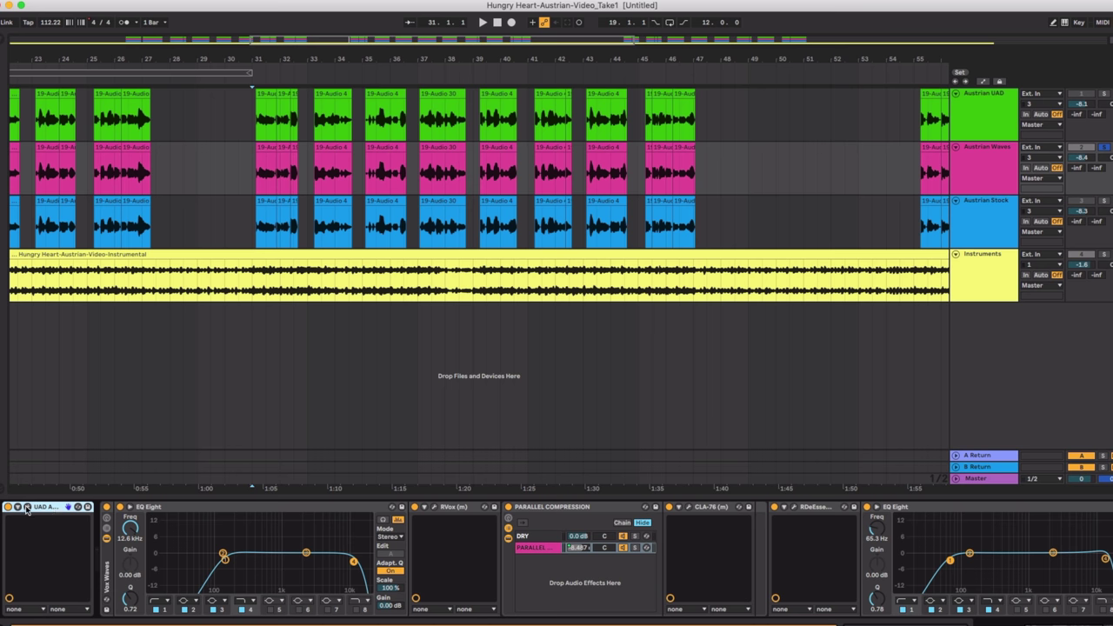
{"action": "left_click", "coordinate": [185, 508]}
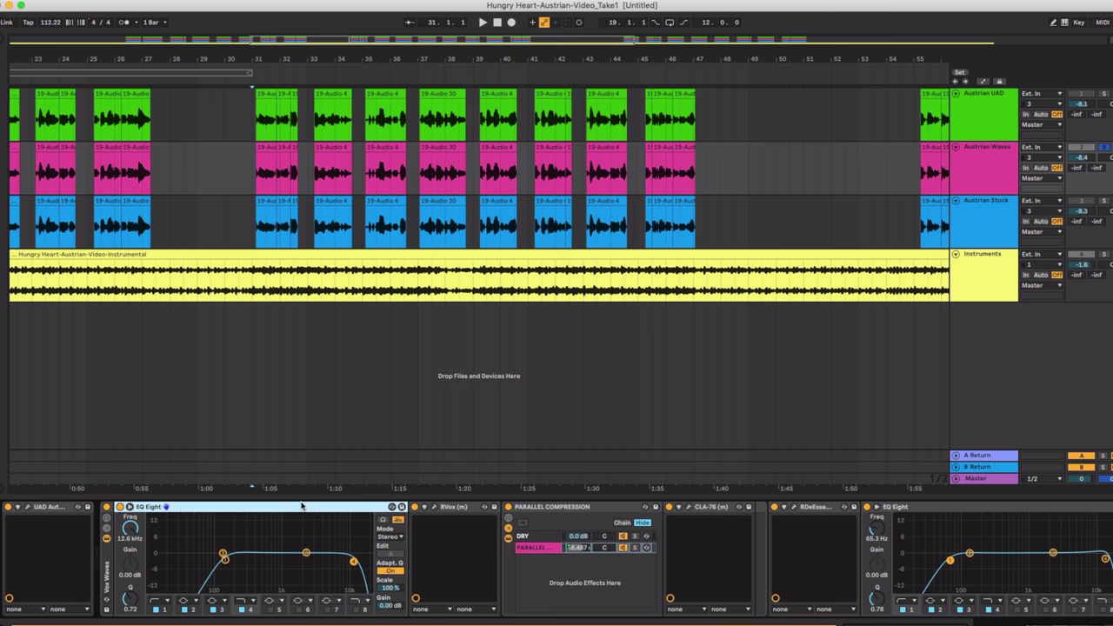
{"action": "scroll", "coordinate": [302, 522], "scroll_direction": "right", "scroll_amount": 5}
{"action": "scroll", "coordinate": [406, 522], "scroll_direction": "left", "scroll_amount": 5}
{"action": "left_click", "coordinate": [430, 509]}
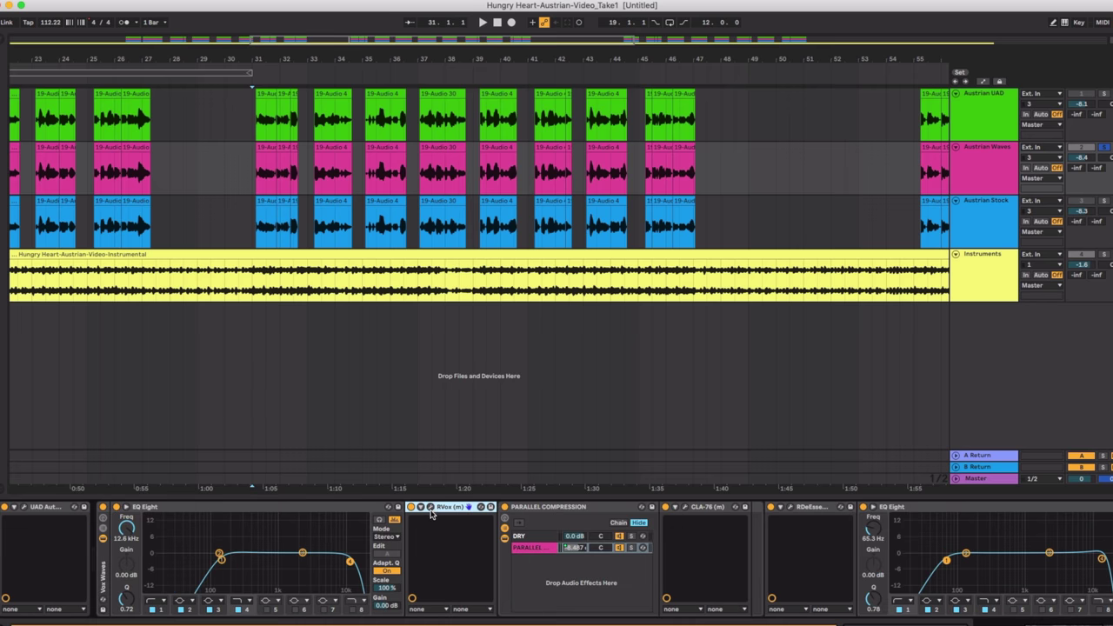
{"action": "left_click", "coordinate": [431, 510]}
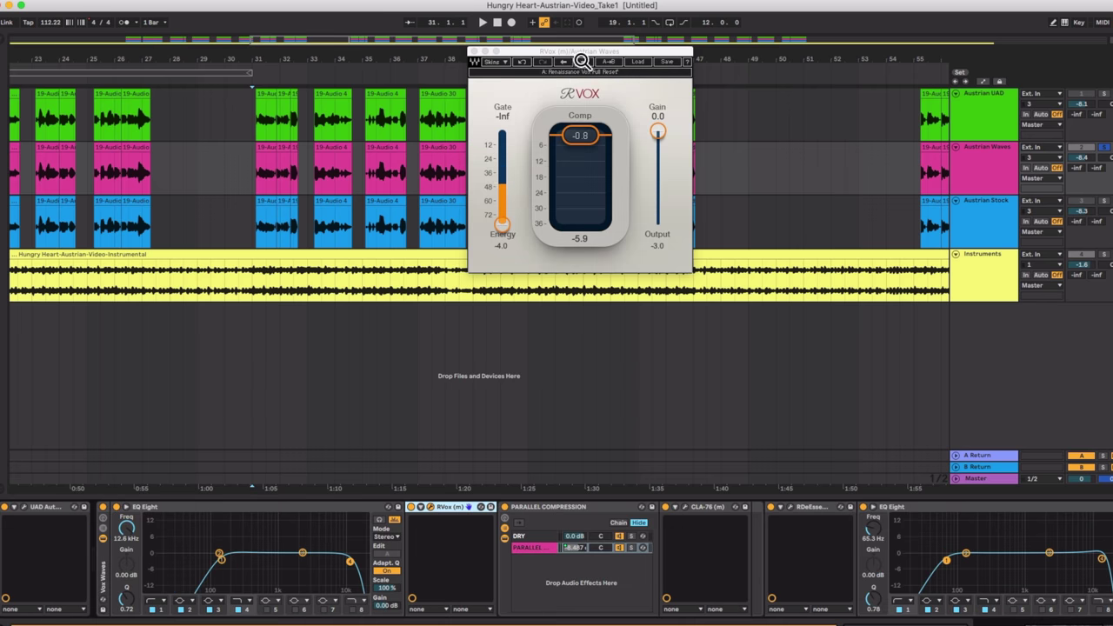
{"action": "left_click_drag", "start_coordinate": [575, 73], "coordinate": [584, 253]}
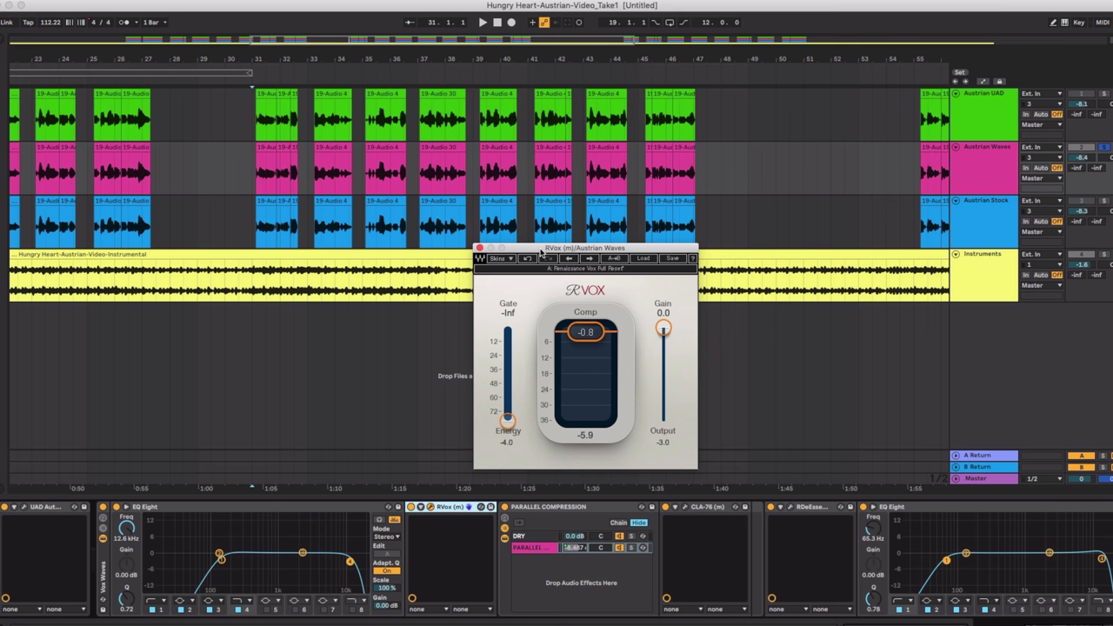
{"action": "key", "text": "space"}
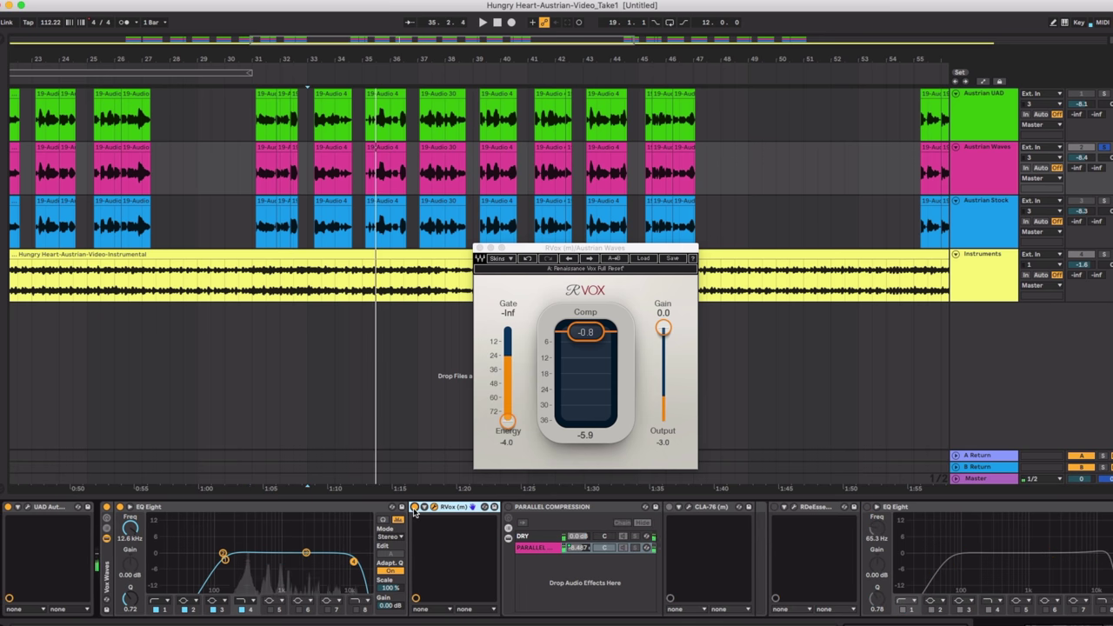
Step: Re-enable the Parallel Compression rack, open CLA-76 beside RVox, then show the Austrian UAD devices
{"action": "left_click", "coordinate": [536, 508]}
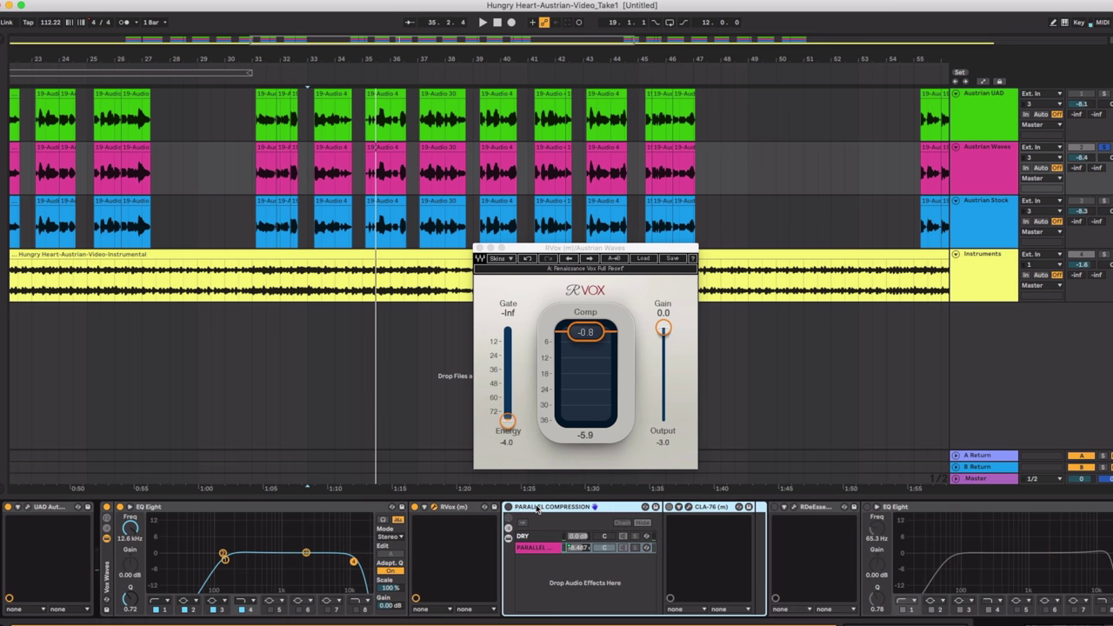
{"action": "left_click", "coordinate": [510, 507]}
{"action": "left_click", "coordinate": [689, 507]}
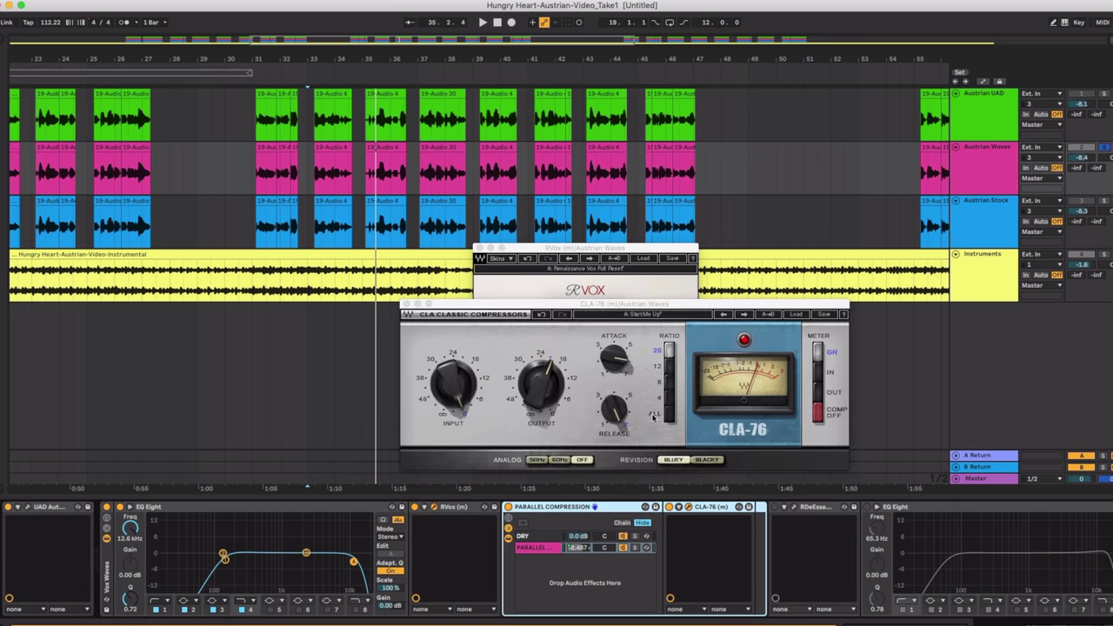
{"action": "left_click_drag", "start_coordinate": [604, 306], "coordinate": [722, 307]}
{"action": "left_click_drag", "start_coordinate": [632, 249], "coordinate": [462, 251]}
{"action": "left_click_drag", "start_coordinate": [645, 301], "coordinate": [597, 273]}
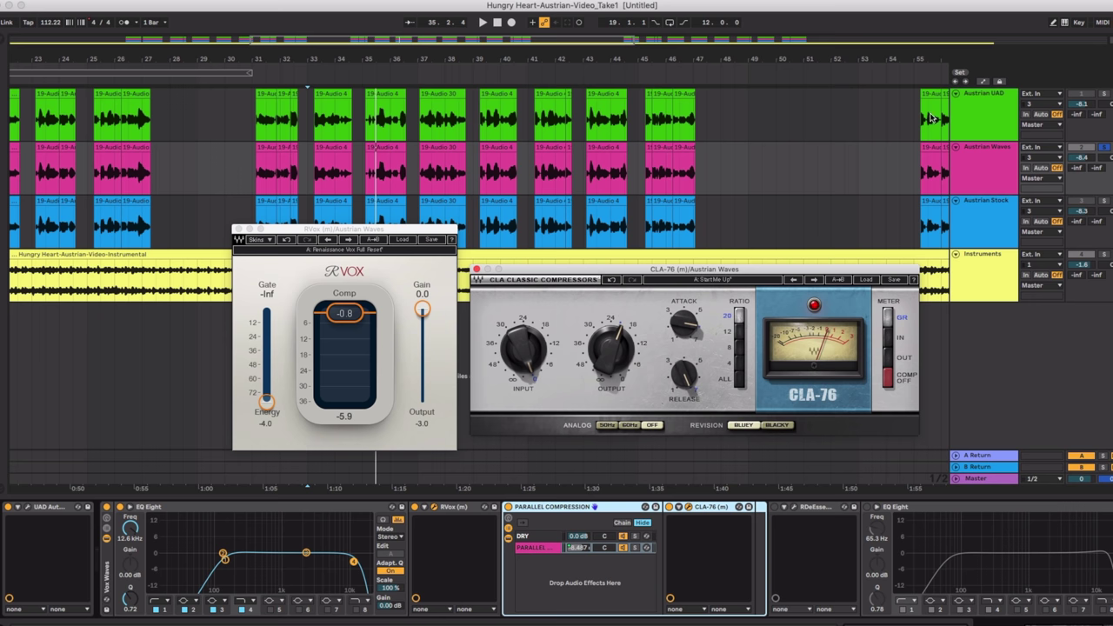
{"action": "left_click", "coordinate": [1014, 120]}
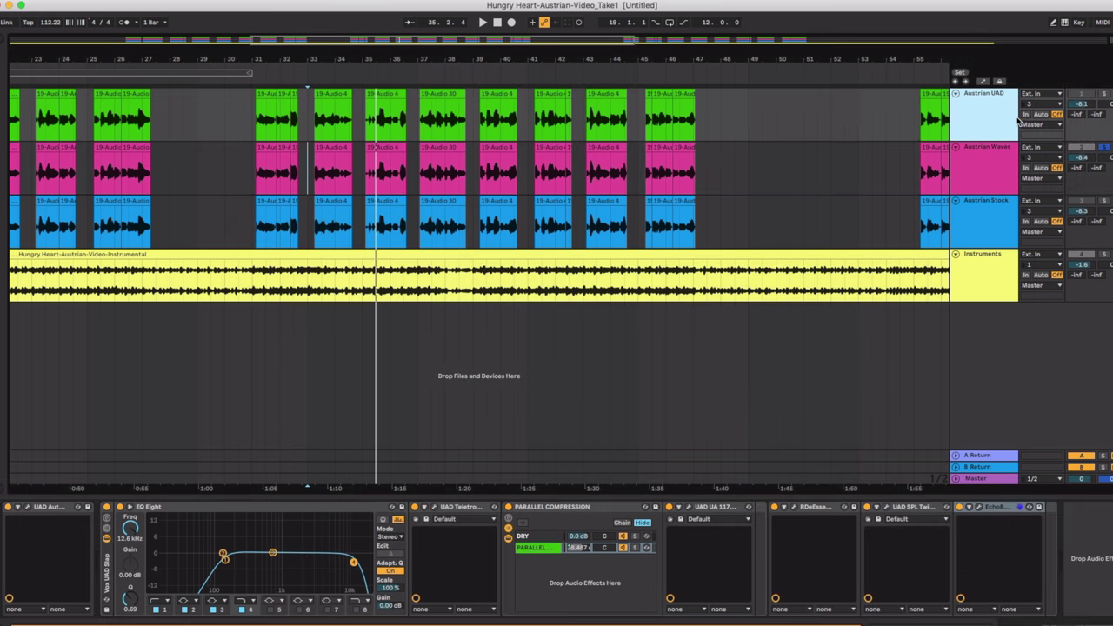
Step: Open the UAD Teletronix and 1176 windows, then return to the Austrian Waves devices
{"action": "left_click", "coordinate": [433, 508]}
{"action": "left_click", "coordinate": [689, 508]}
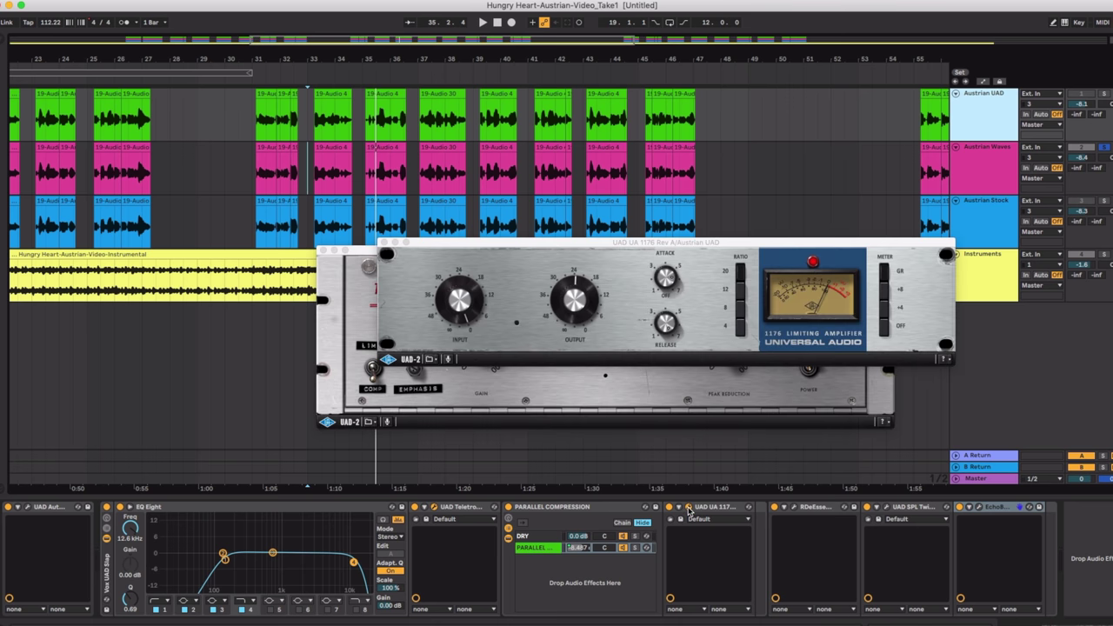
{"action": "left_click", "coordinate": [991, 178]}
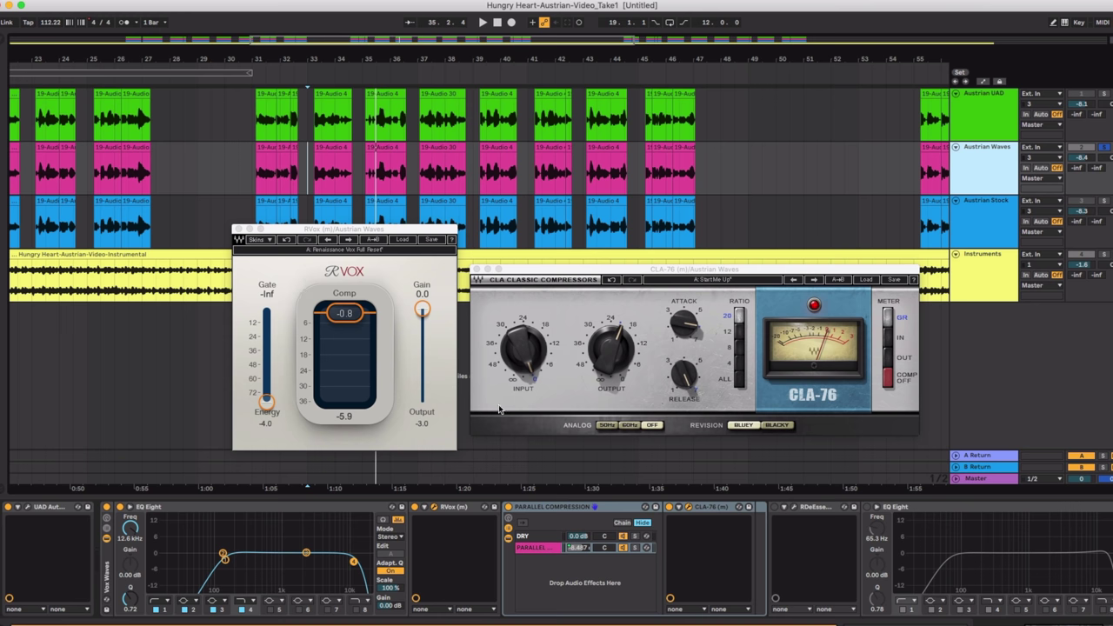
Step: Play the Waves vocal from bar 31 and bypass its Parallel Compression rack for comparison
{"action": "left_click", "coordinate": [252, 182]}
{"action": "key", "text": "space"}
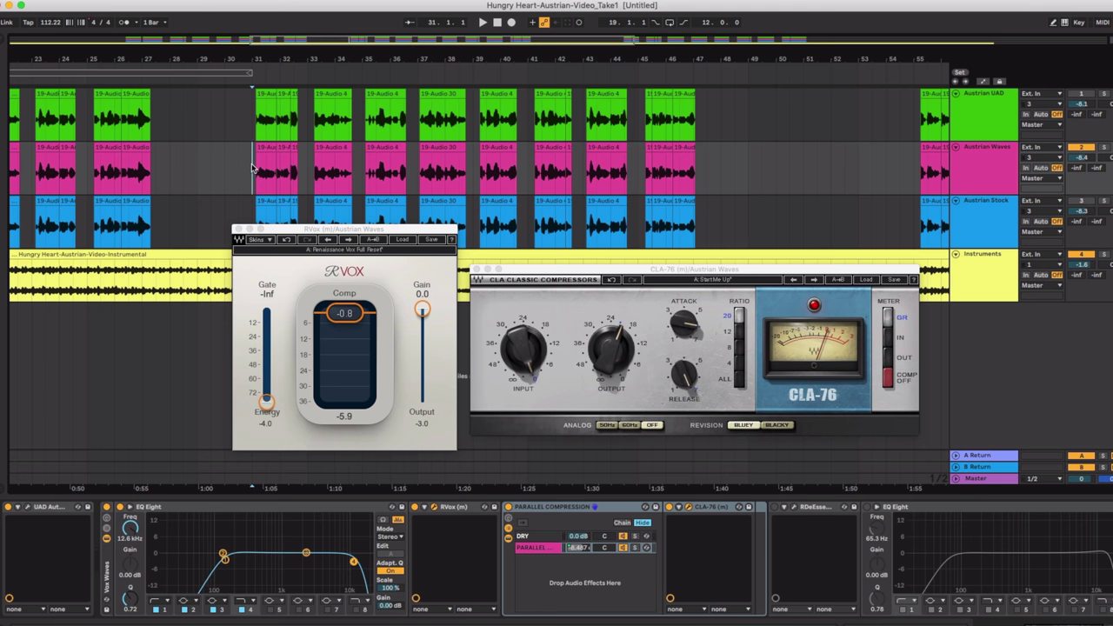
{"action": "key", "text": "space"}
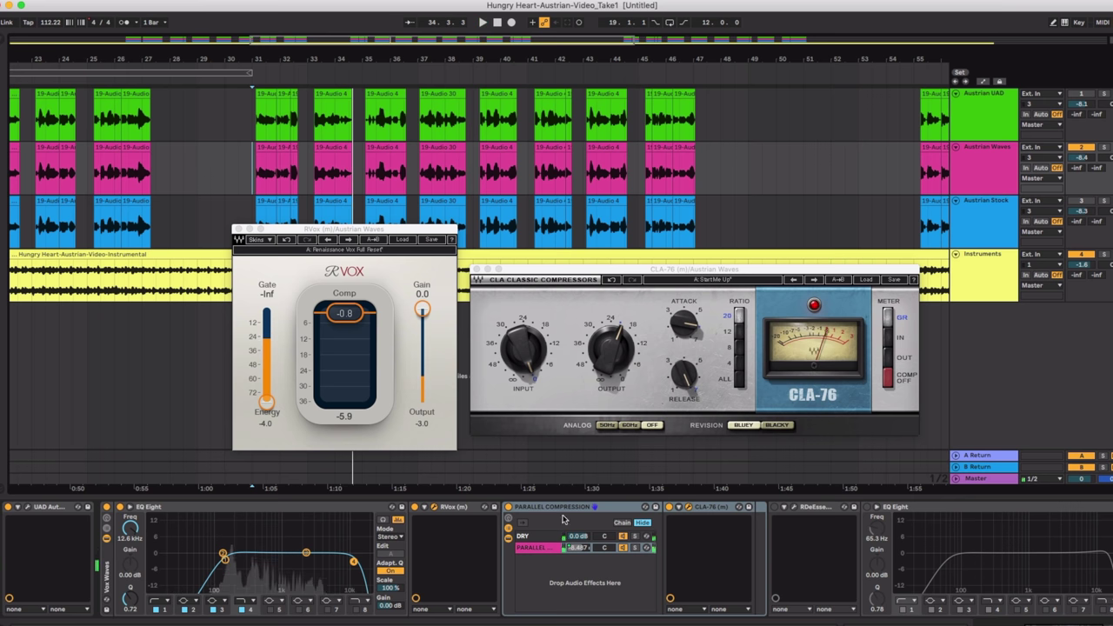
{"action": "left_click", "coordinate": [510, 514]}
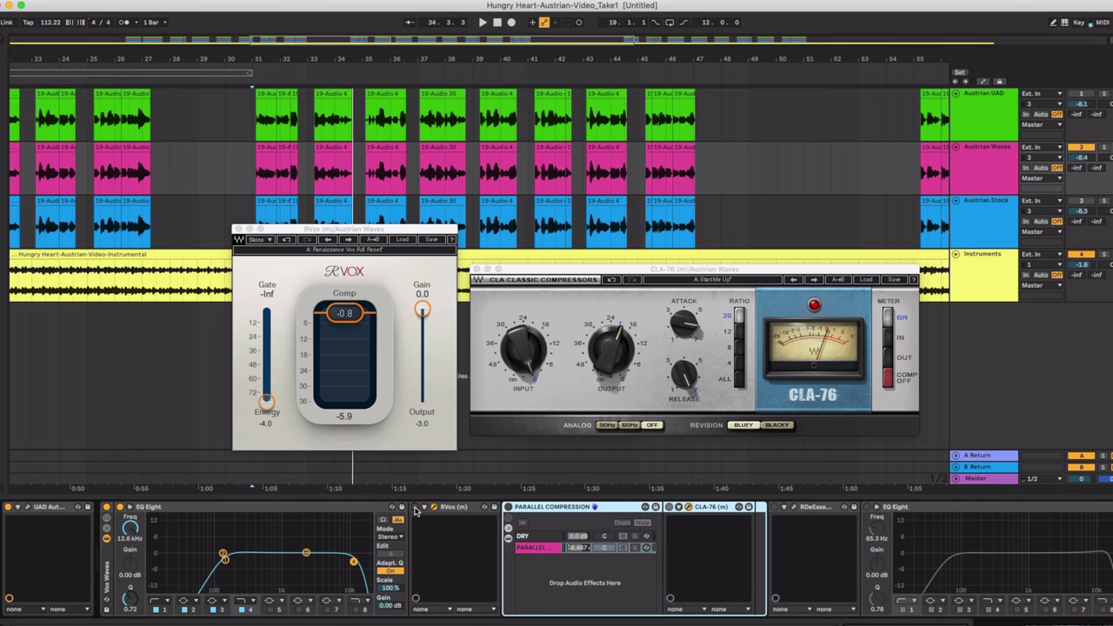
{"action": "left_click", "coordinate": [246, 174]}
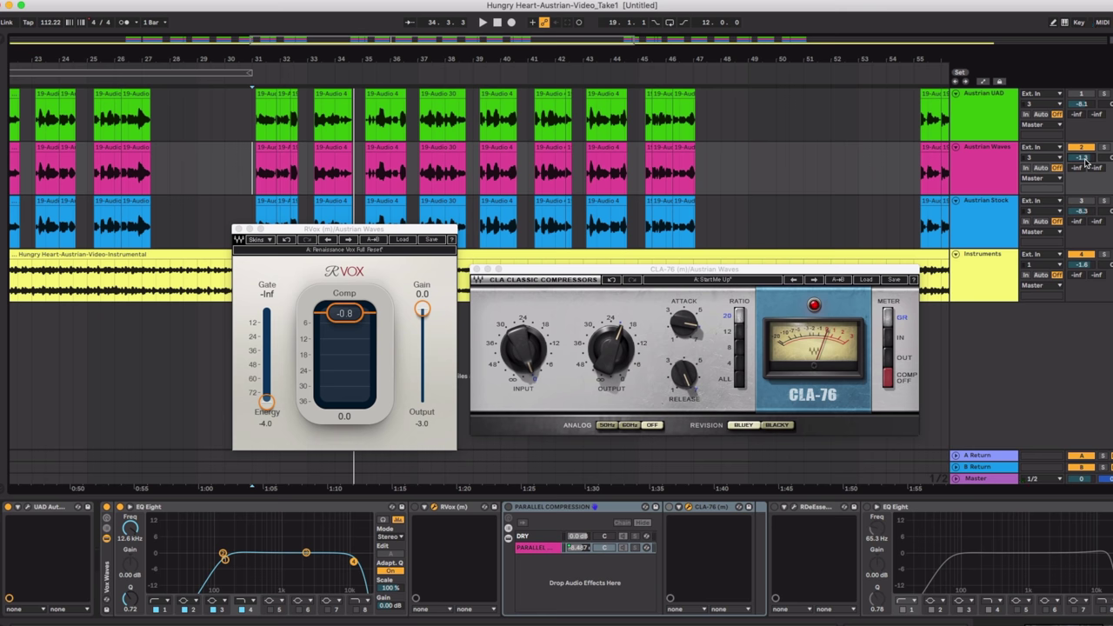
Step: Open the Waves vocal's RDeEsser and Little Radiator windows, placing Little Radiator over CLA-76
{"action": "left_click", "coordinate": [590, 581]}
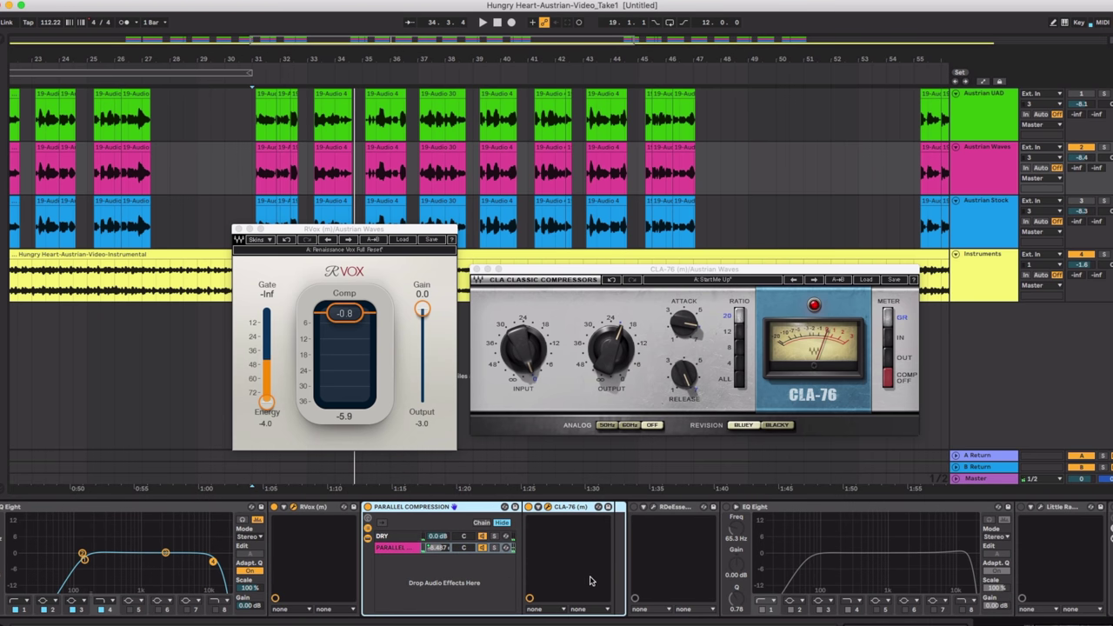
{"action": "left_click", "coordinate": [655, 509]}
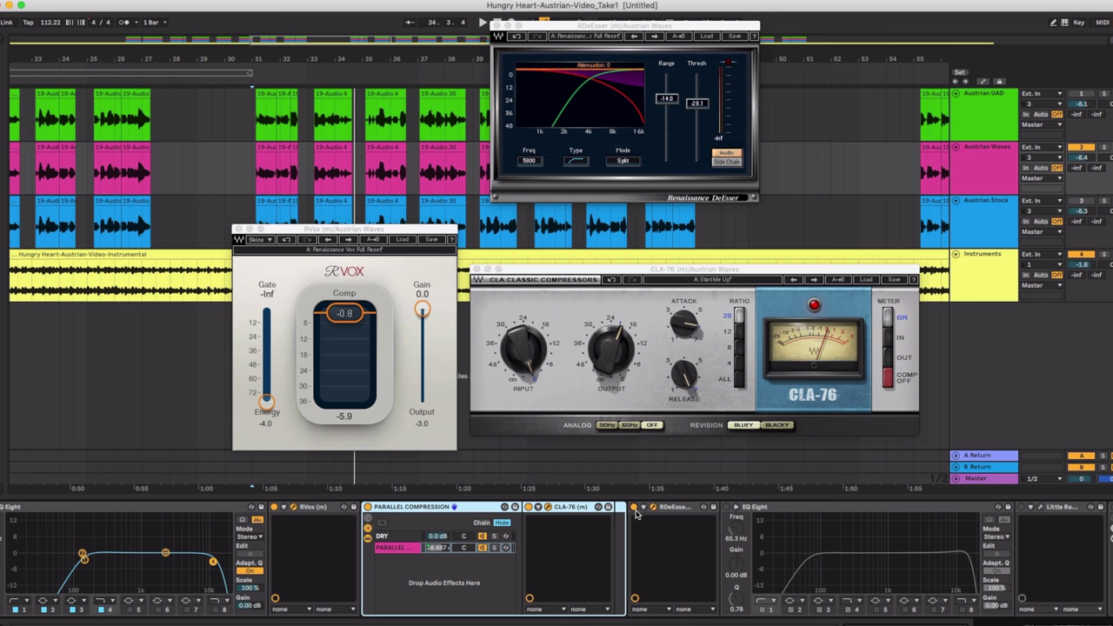
{"action": "left_click", "coordinate": [748, 508]}
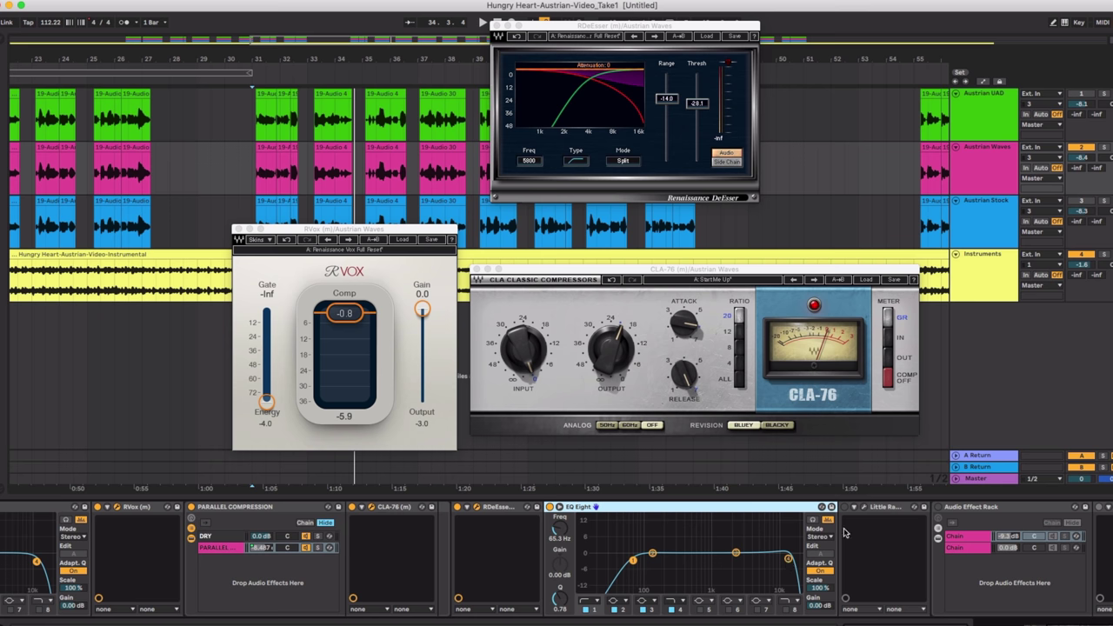
{"action": "scroll", "coordinate": [848, 511], "scroll_direction": "right", "scroll_amount": 3}
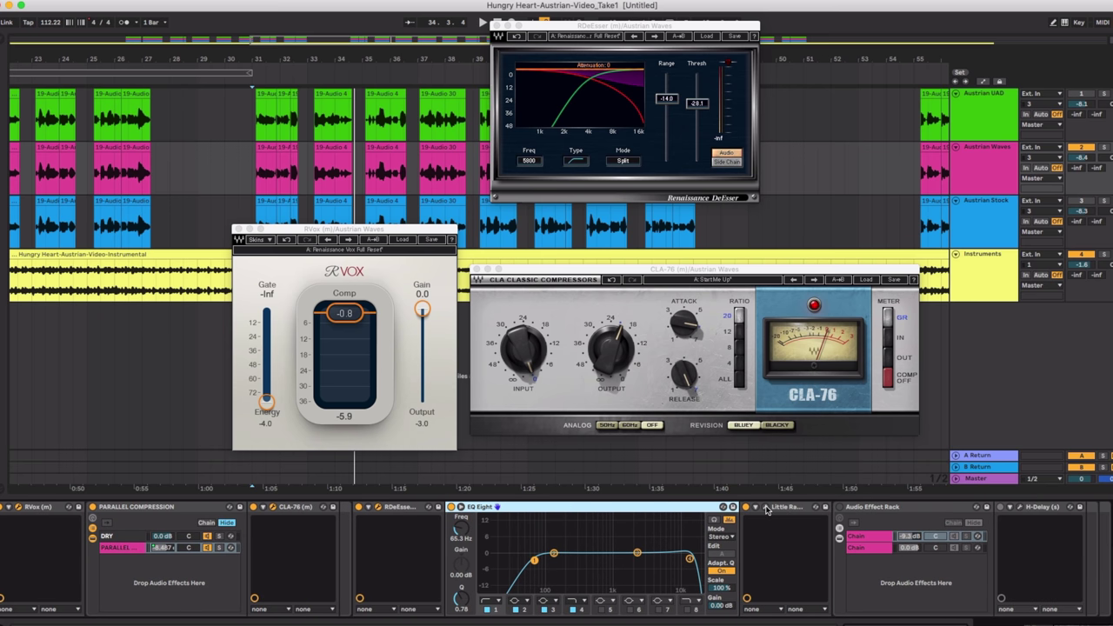
{"action": "left_click", "coordinate": [766, 509]}
{"action": "left_click_drag", "start_coordinate": [991, 307], "coordinate": [769, 218]}
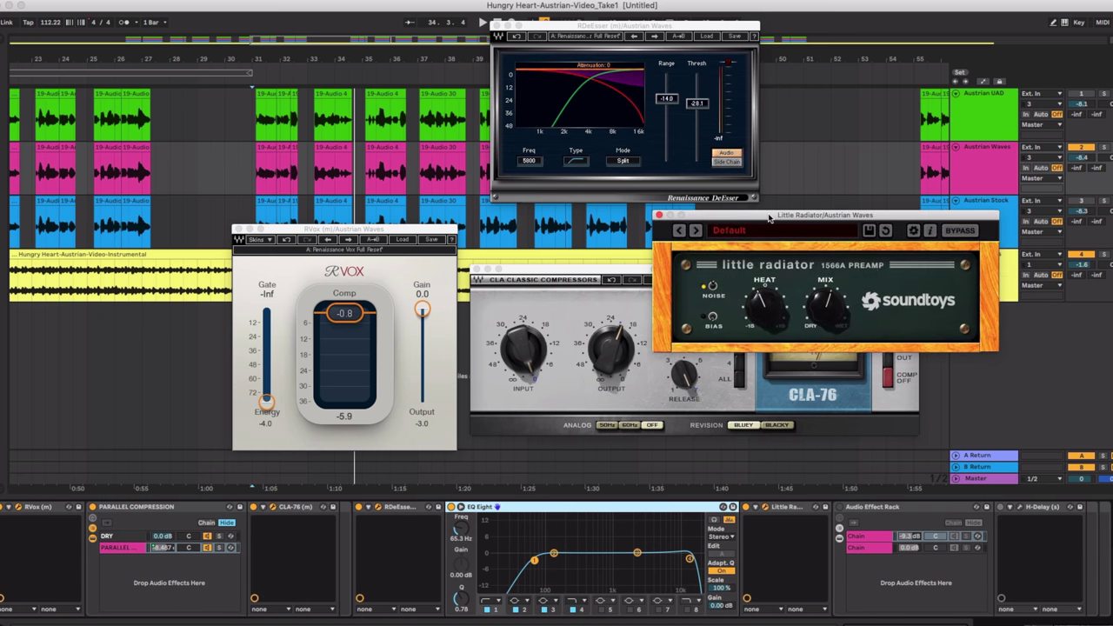
Step: Open the Austrian UAD vocal's SPL TwinTube window, then return to Austrian Waves and play
{"action": "left_click", "coordinate": [985, 94]}
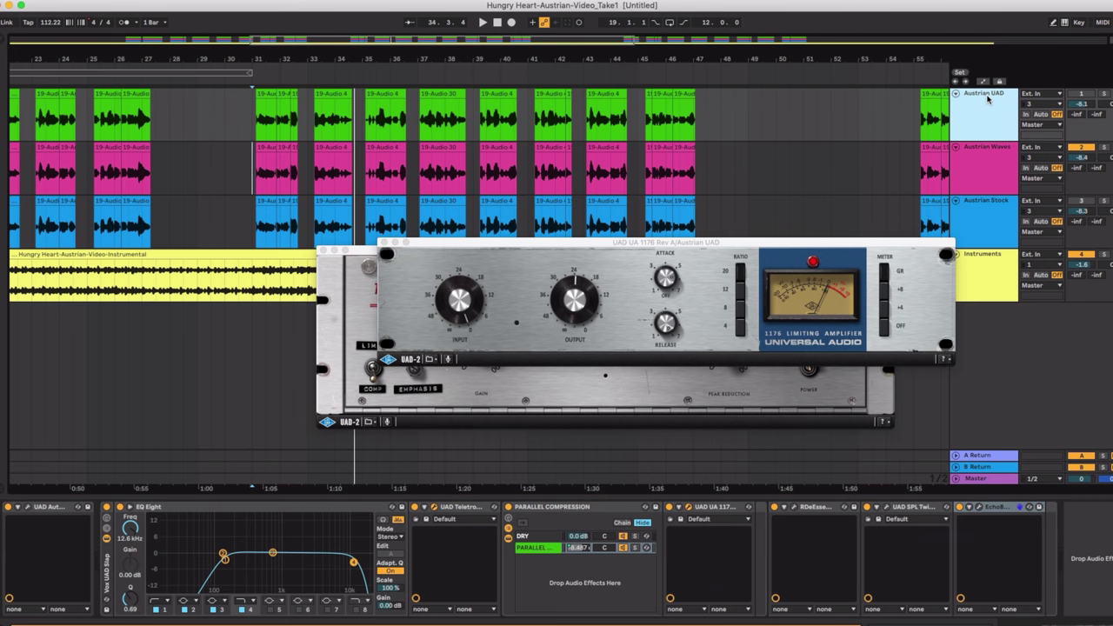
{"action": "left_click", "coordinate": [887, 508]}
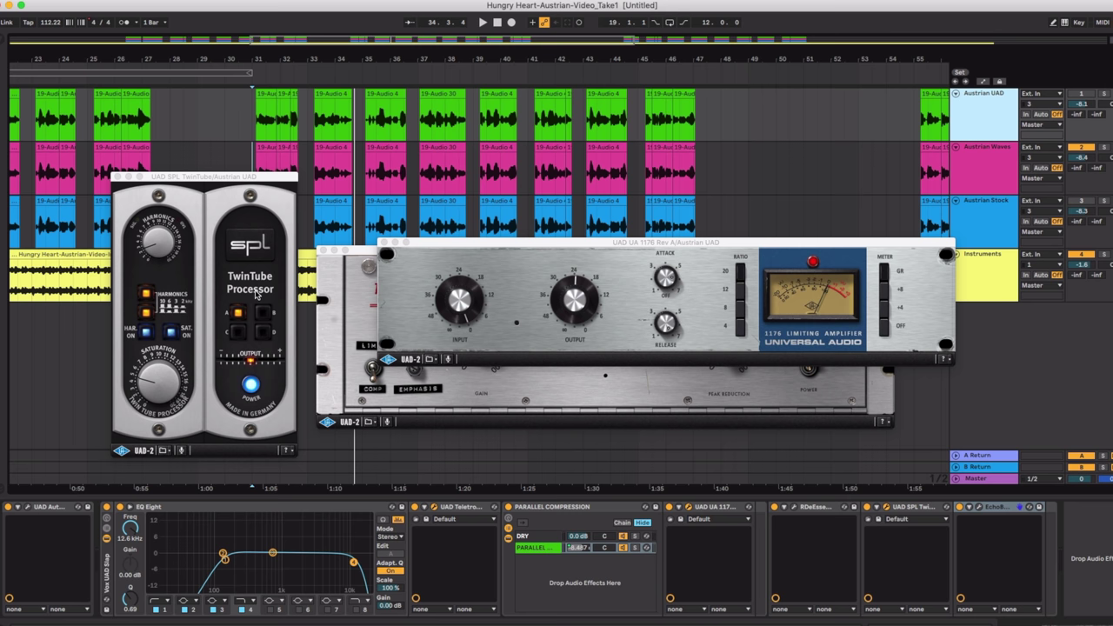
{"action": "left_click", "coordinate": [972, 183]}
{"action": "key", "text": "space"}
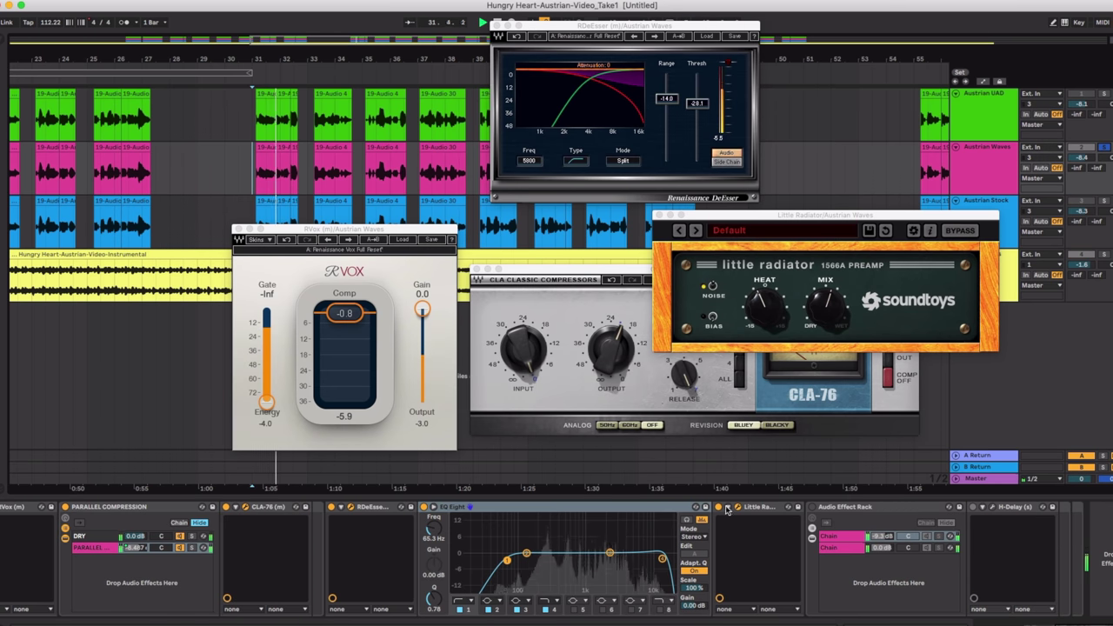
Step: Open the H-Delay plugin window on the Waves vocal and play the mix
{"action": "left_click", "coordinate": [850, 508]}
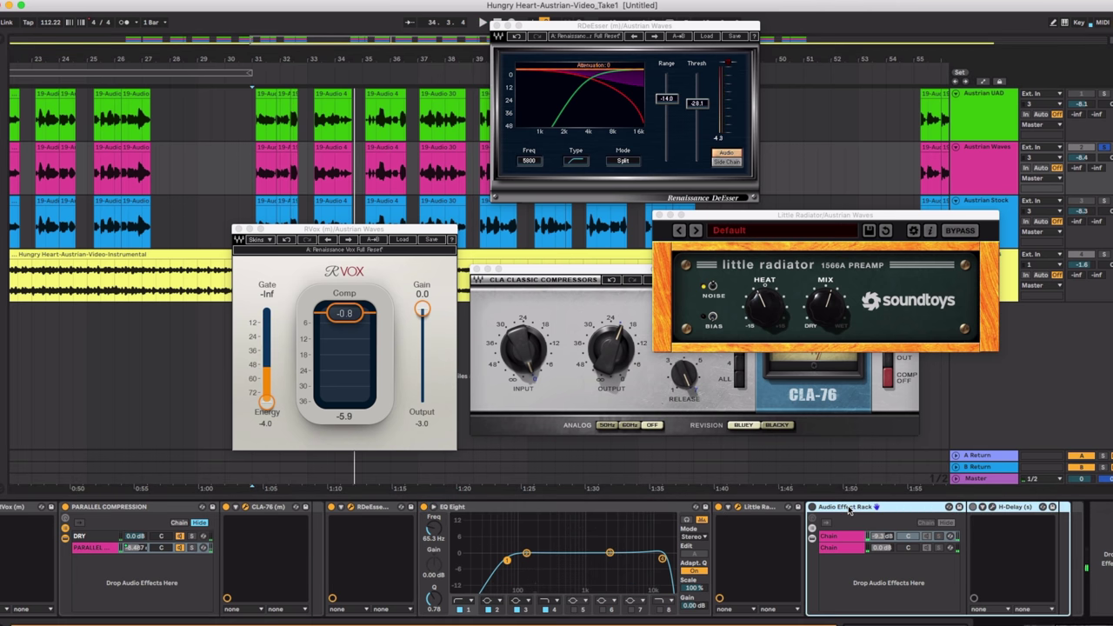
{"action": "left_click", "coordinate": [993, 508]}
{"action": "left_click", "coordinate": [932, 98]}
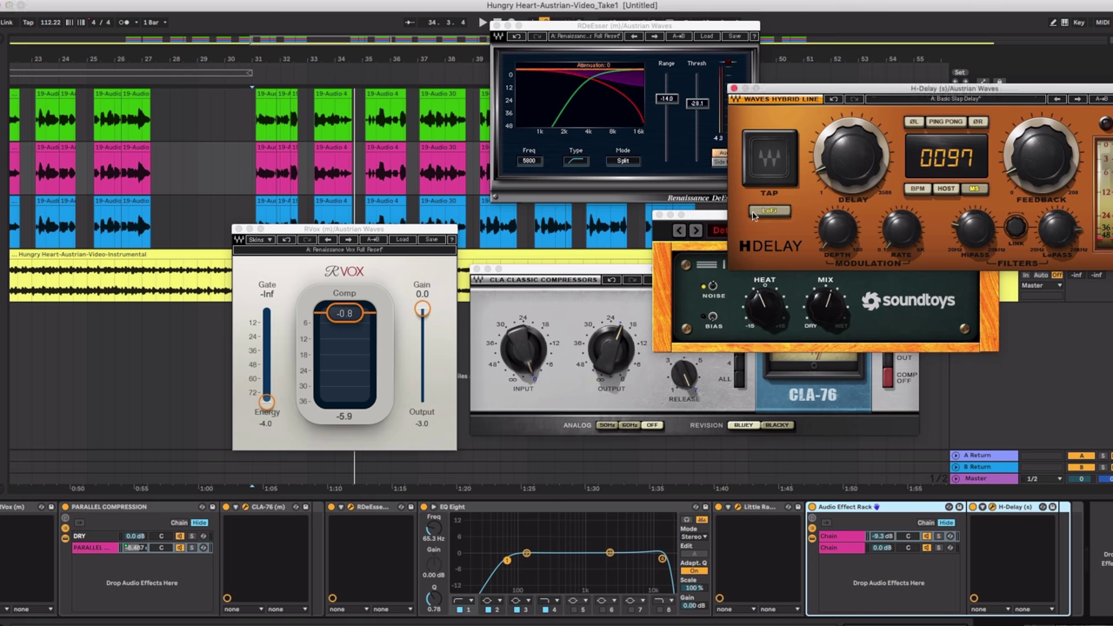
{"action": "left_click_drag", "start_coordinate": [926, 92], "coordinate": [654, 141]}
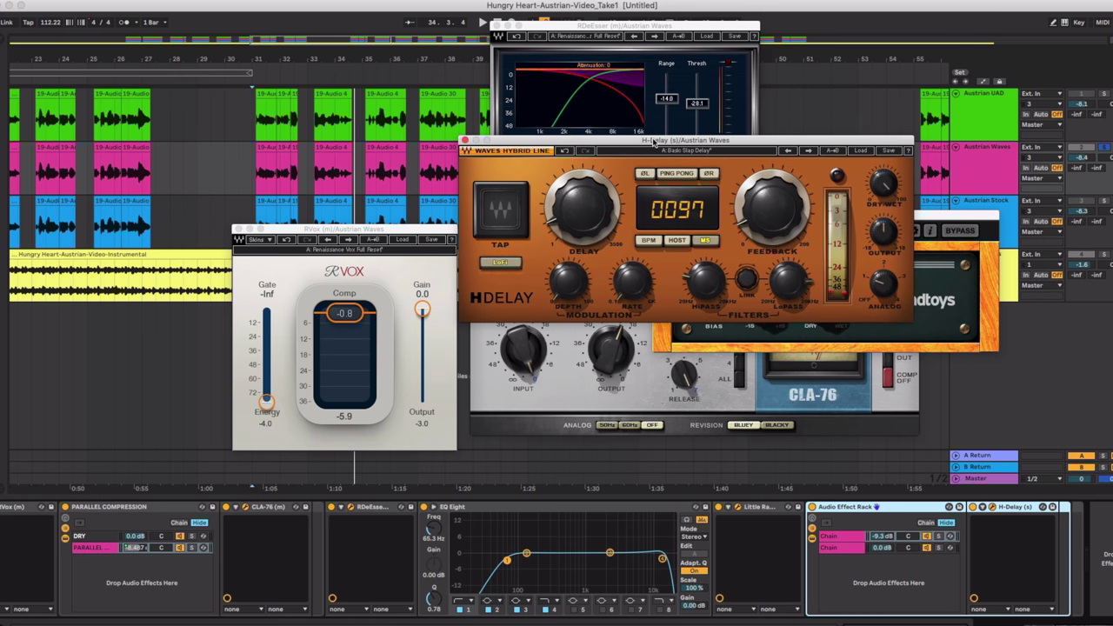
{"action": "key", "text": "space"}
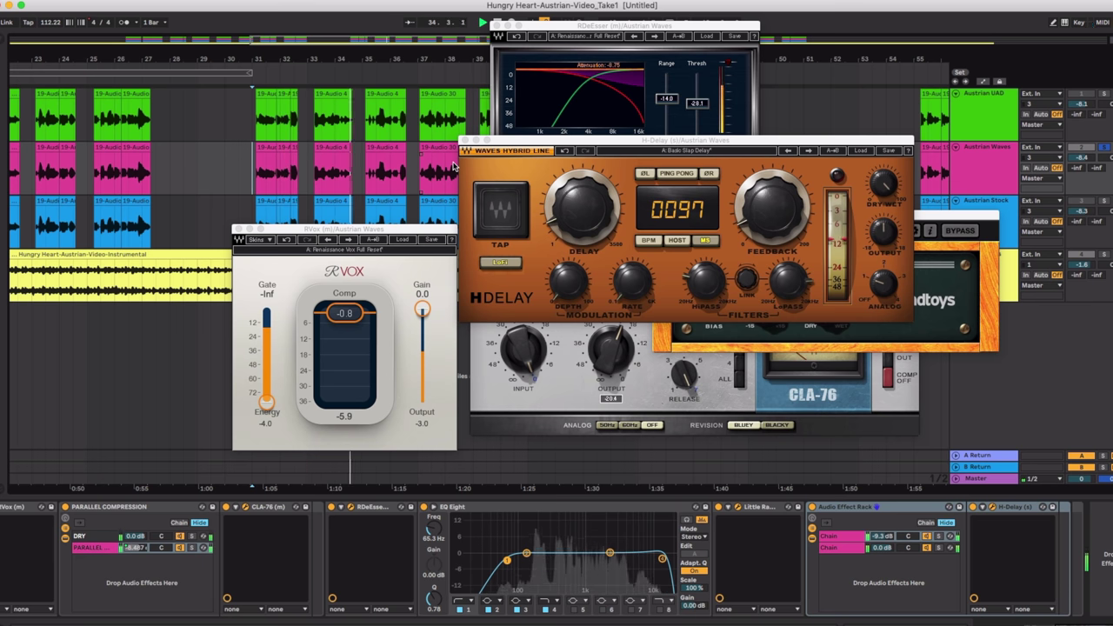
Step: Spread the RVox, RDeEsser, Little Radiator and H-Delay windows apart so none overlap
{"action": "left_click_drag", "start_coordinate": [399, 234], "coordinate": [192, 54]}
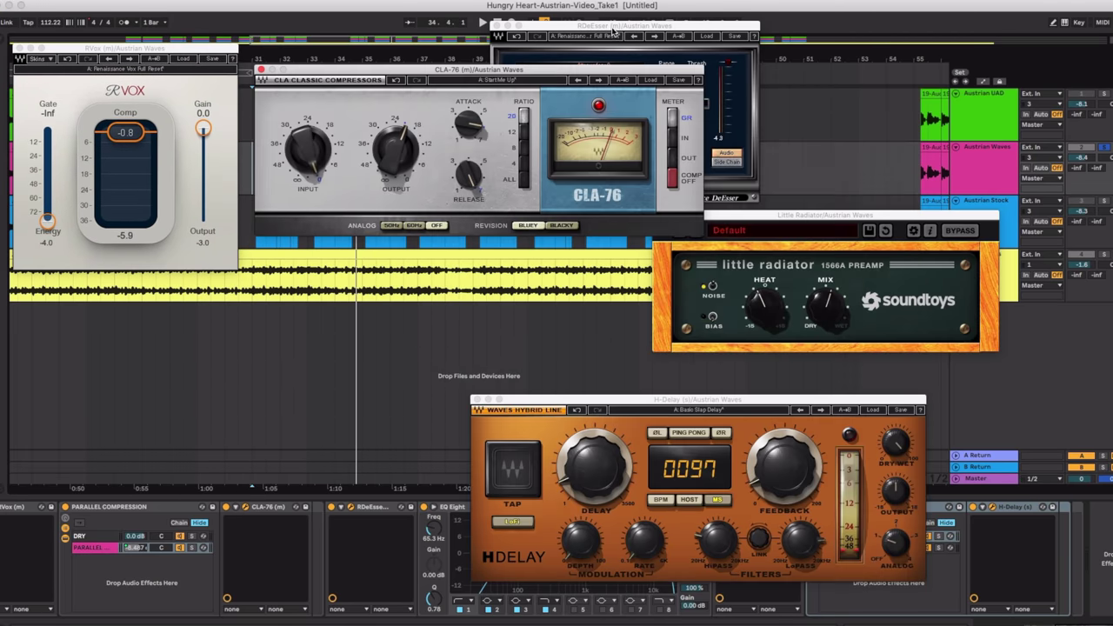
{"action": "left_click_drag", "start_coordinate": [625, 26], "coordinate": [160, 289]}
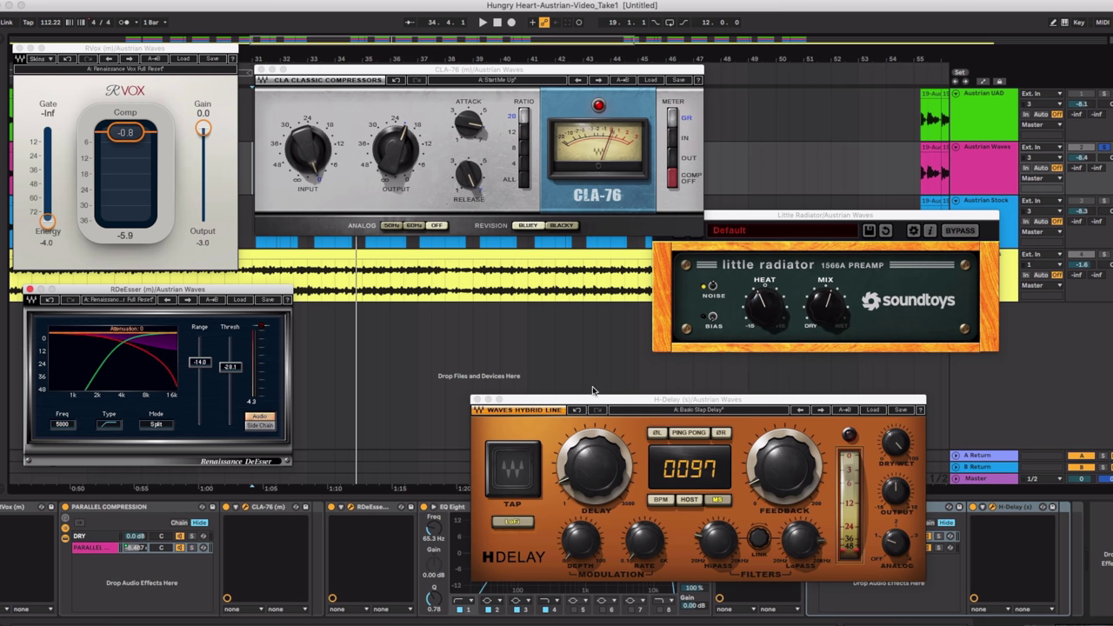
{"action": "left_click_drag", "start_coordinate": [754, 247], "coordinate": [416, 332]}
{"action": "left_click_drag", "start_coordinate": [710, 408], "coordinate": [919, 260]}
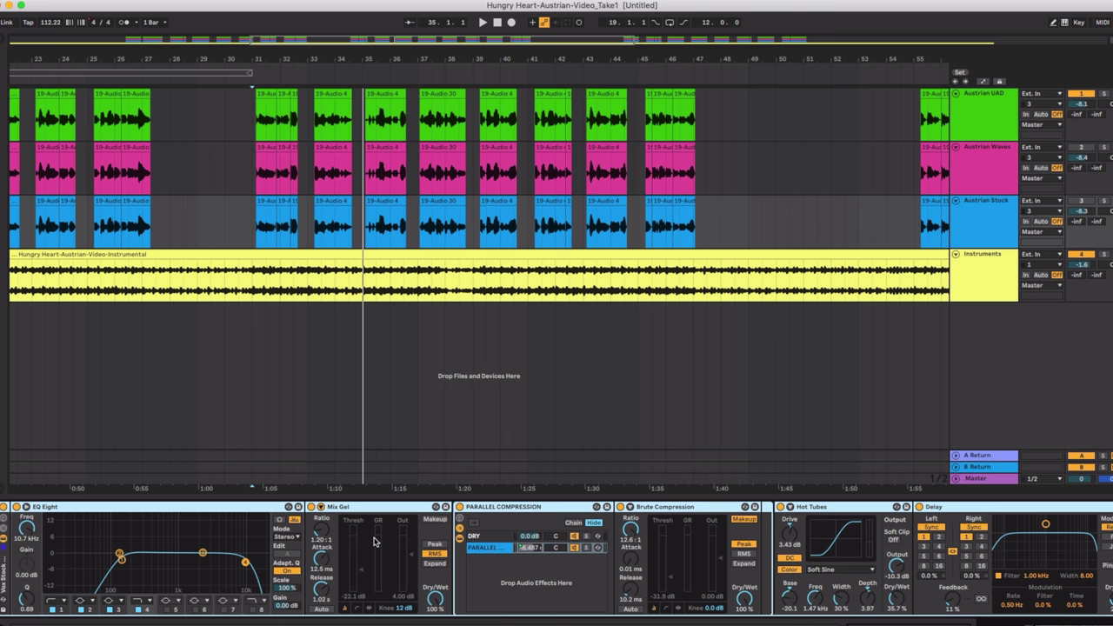
Step: Play from bar 31, mute Austrian Waves, unmute Austrian UAD, and show its plugins
{"action": "key", "text": "space"}
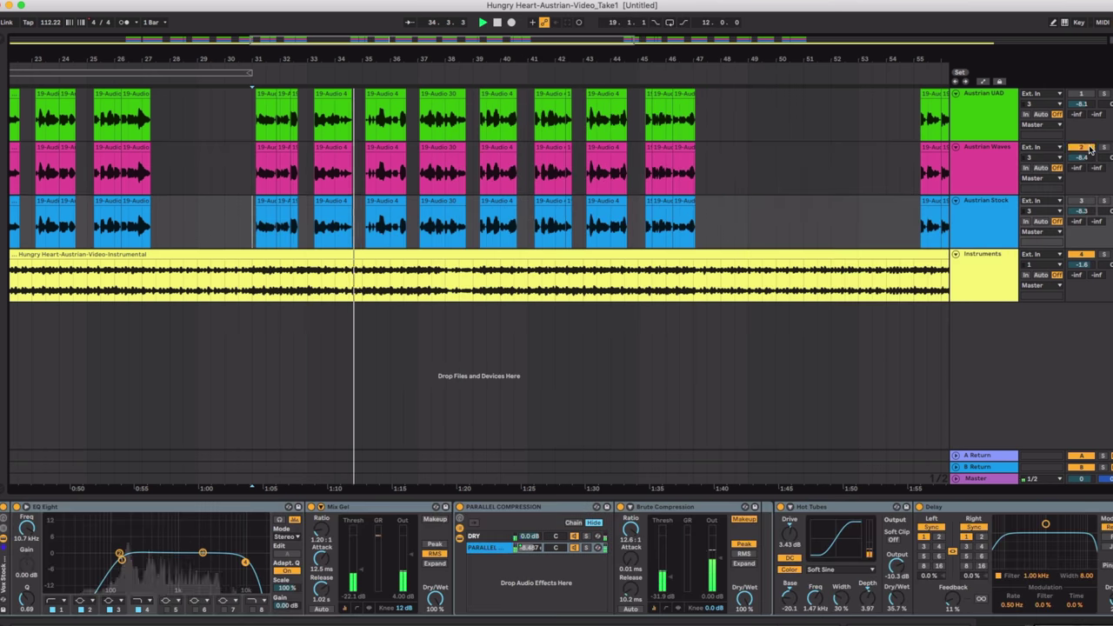
{"action": "left_click", "coordinate": [1083, 148]}
{"action": "left_click", "coordinate": [1083, 94]}
{"action": "key", "text": "space"}
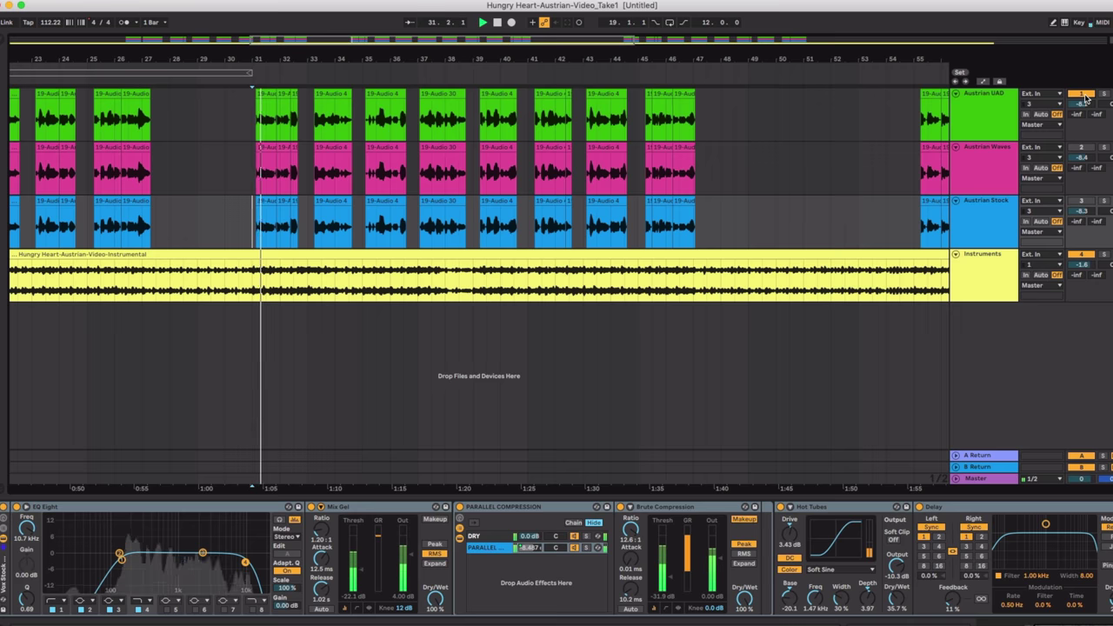
{"action": "left_click", "coordinate": [964, 131]}
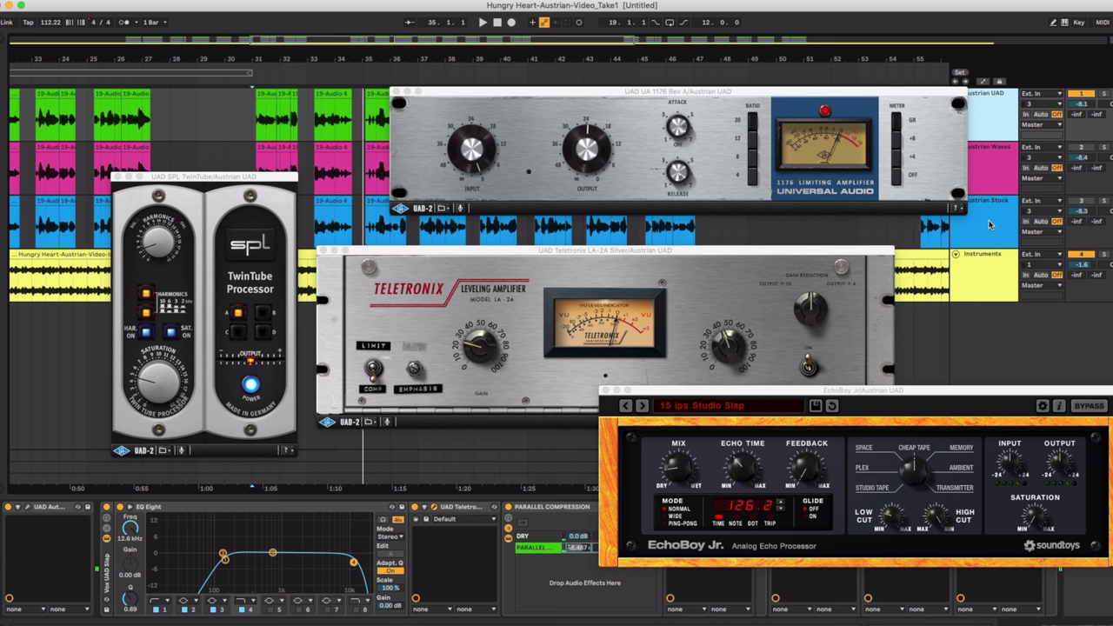
Step: Unmute the Austrian Stock vocal and inspect its Mix Gel, Parallel Compression, Brute Compression and Hot Tubes devices
{"action": "left_click", "coordinate": [989, 224]}
{"action": "left_click", "coordinate": [1073, 201]}
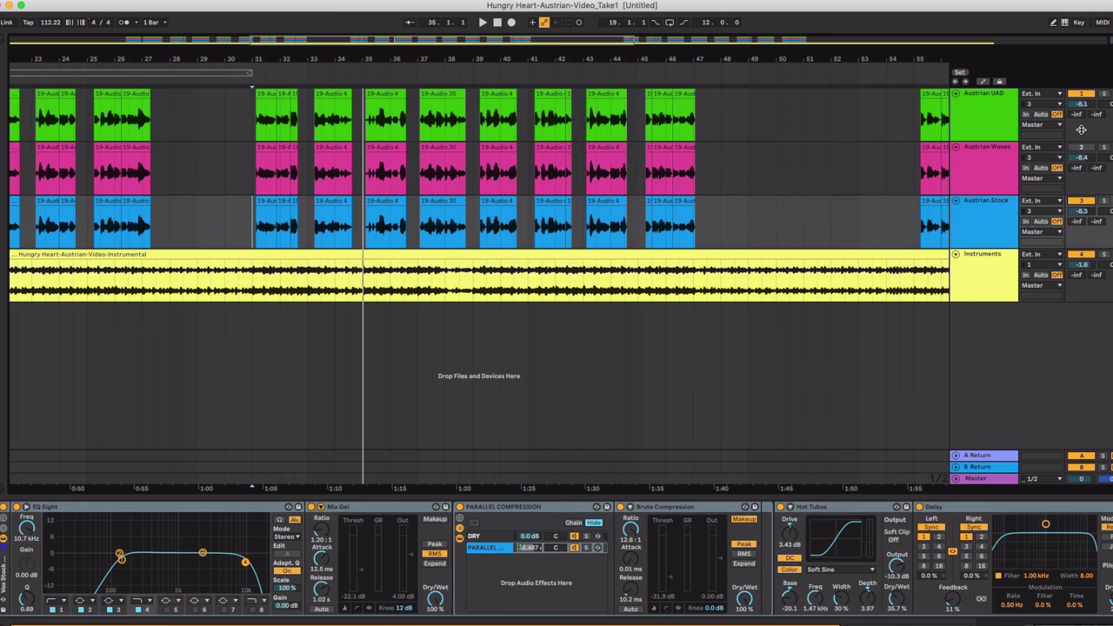
{"action": "scroll", "coordinate": [491, 536], "scroll_direction": "left", "scroll_amount": 3}
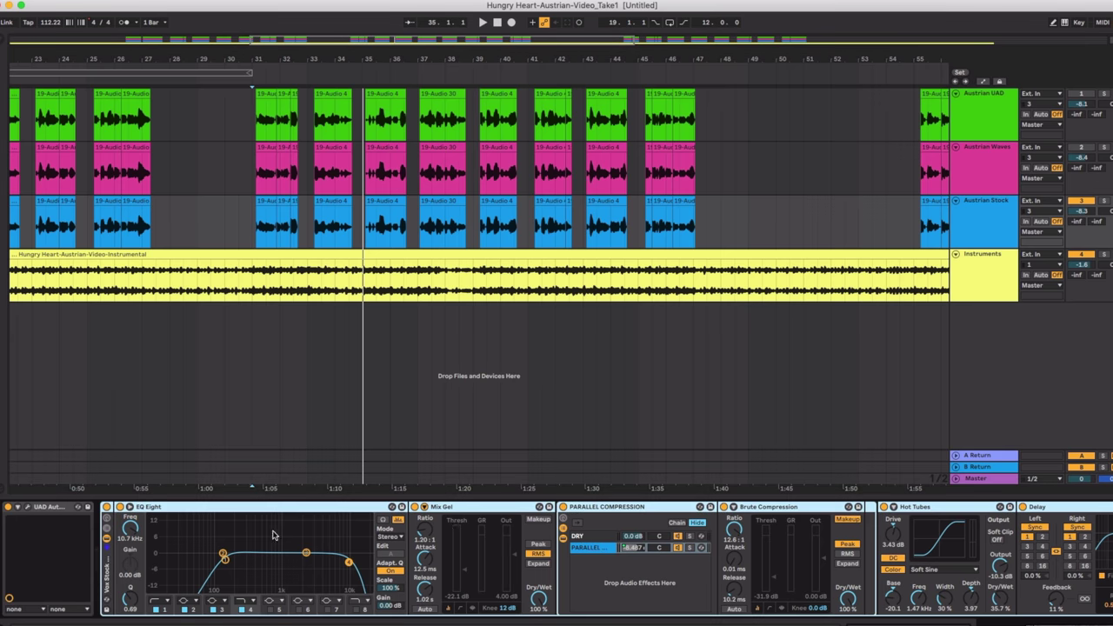
{"action": "left_click", "coordinate": [40, 506]}
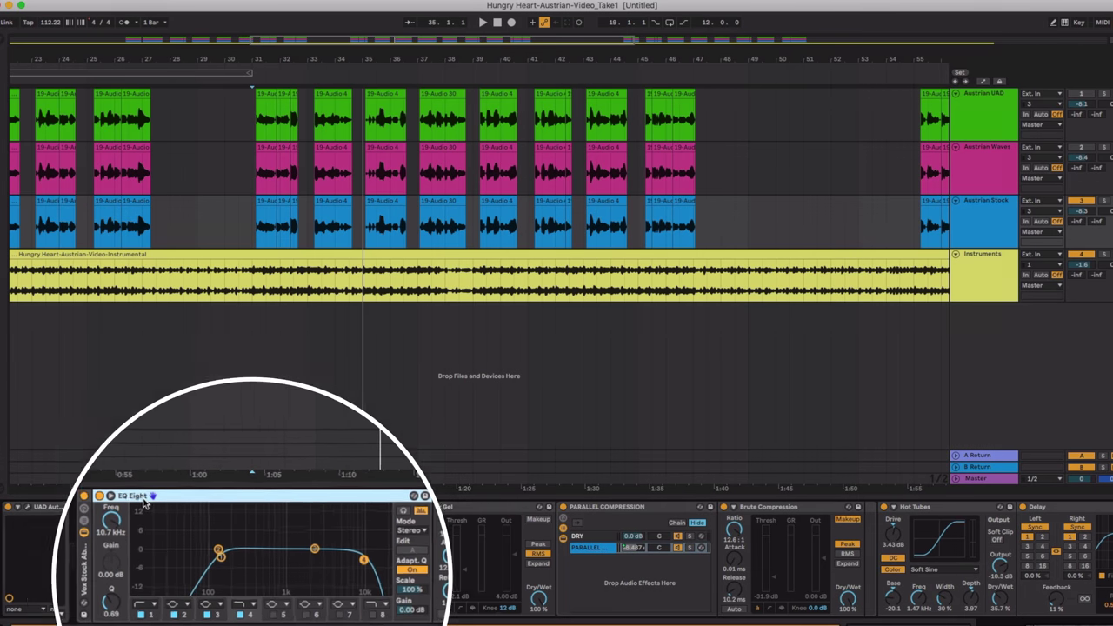
{"action": "scroll", "coordinate": [347, 522], "scroll_direction": "right", "scroll_amount": 4}
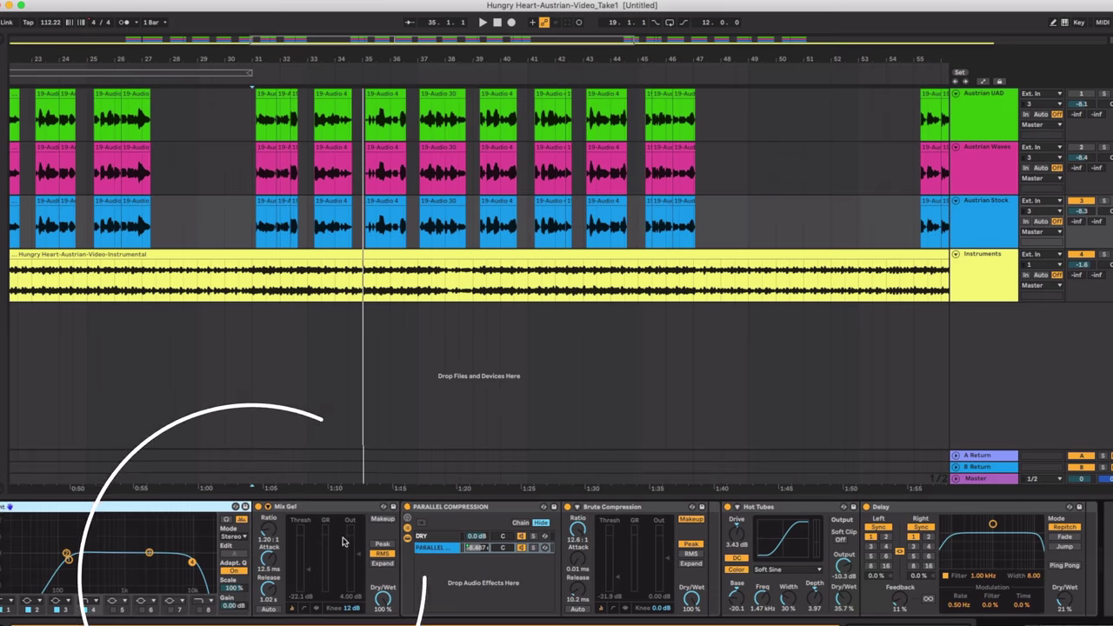
{"action": "left_click", "coordinate": [355, 508]}
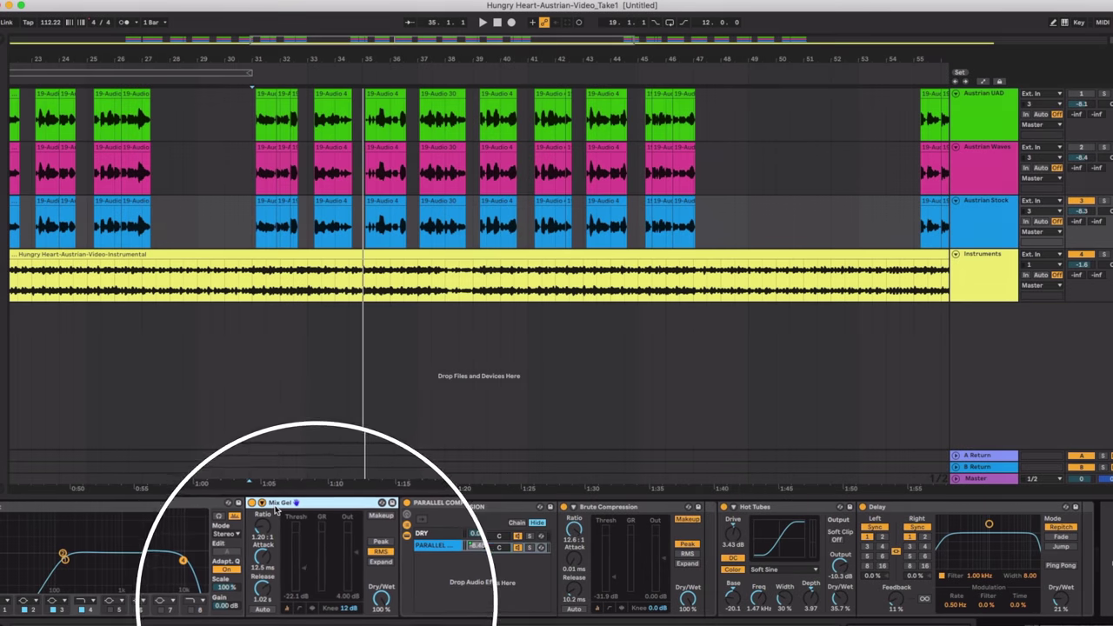
{"action": "left_click", "coordinate": [568, 510]}
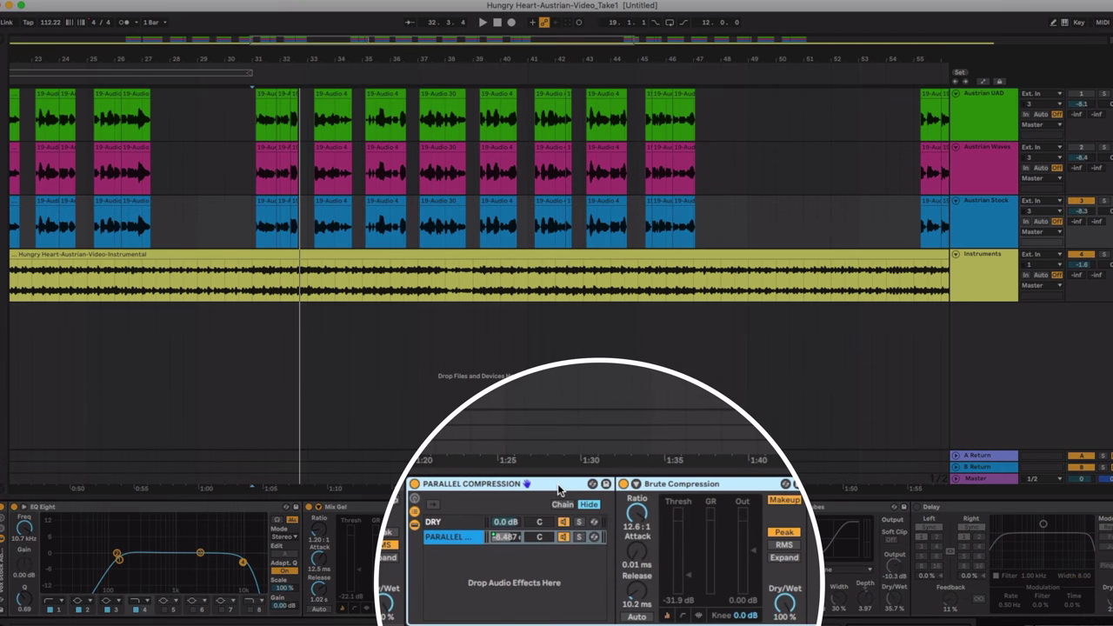
{"action": "left_click", "coordinate": [744, 489]}
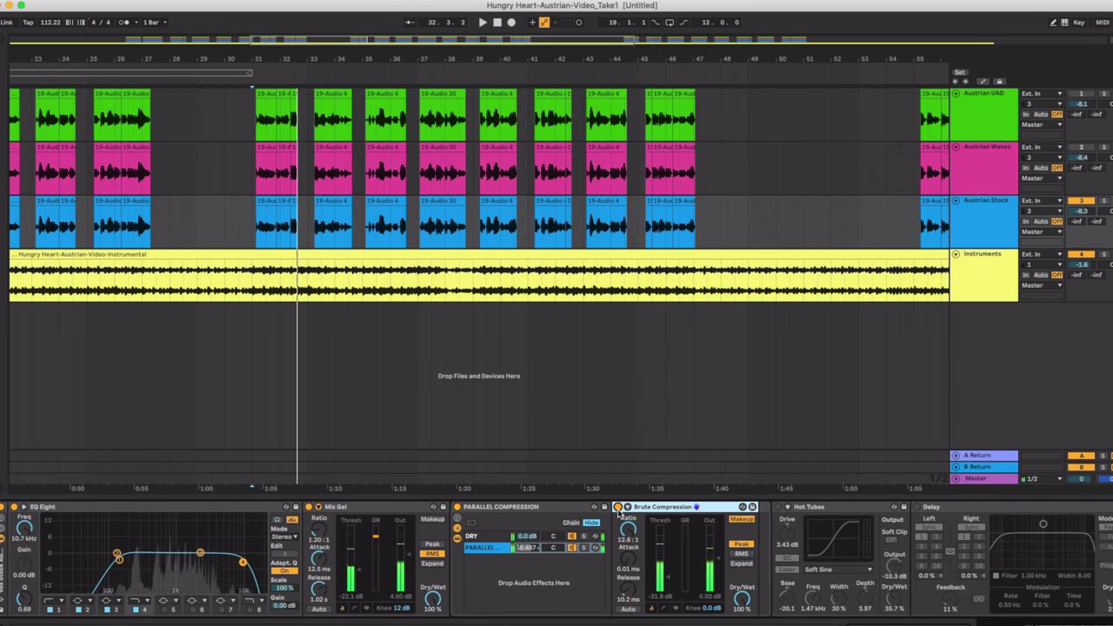
{"action": "scroll", "coordinate": [619, 513], "scroll_direction": "right", "scroll_amount": 2}
{"action": "left_click", "coordinate": [747, 508]}
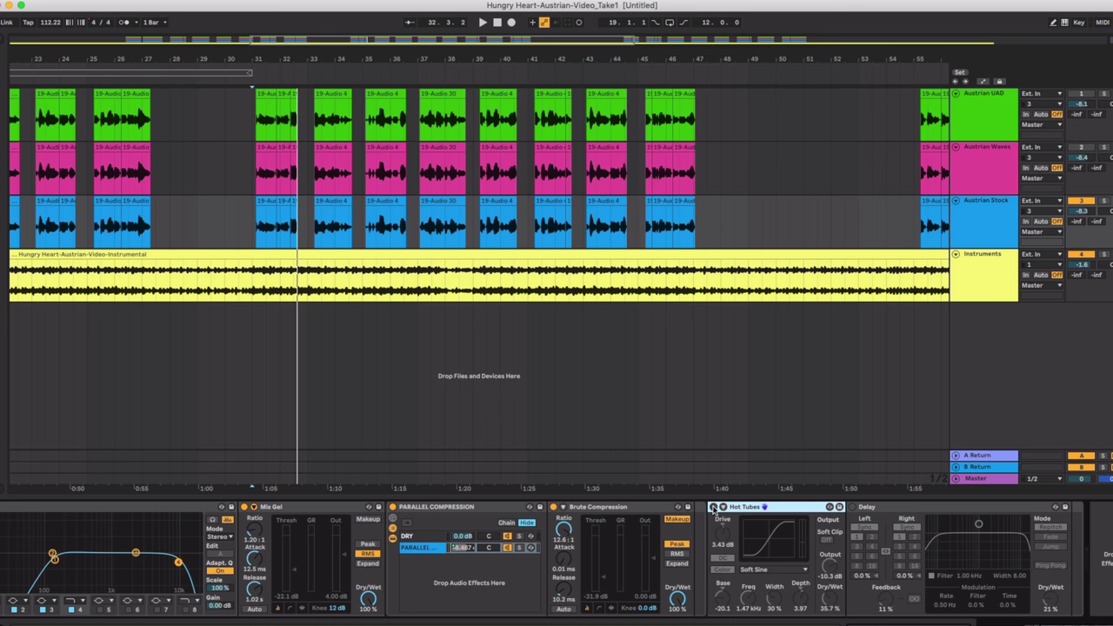
Step: Switch on Hot Tubes and Delay, then play the Austrian Stock vocal from bar 31
{"action": "left_click", "coordinate": [713, 508]}
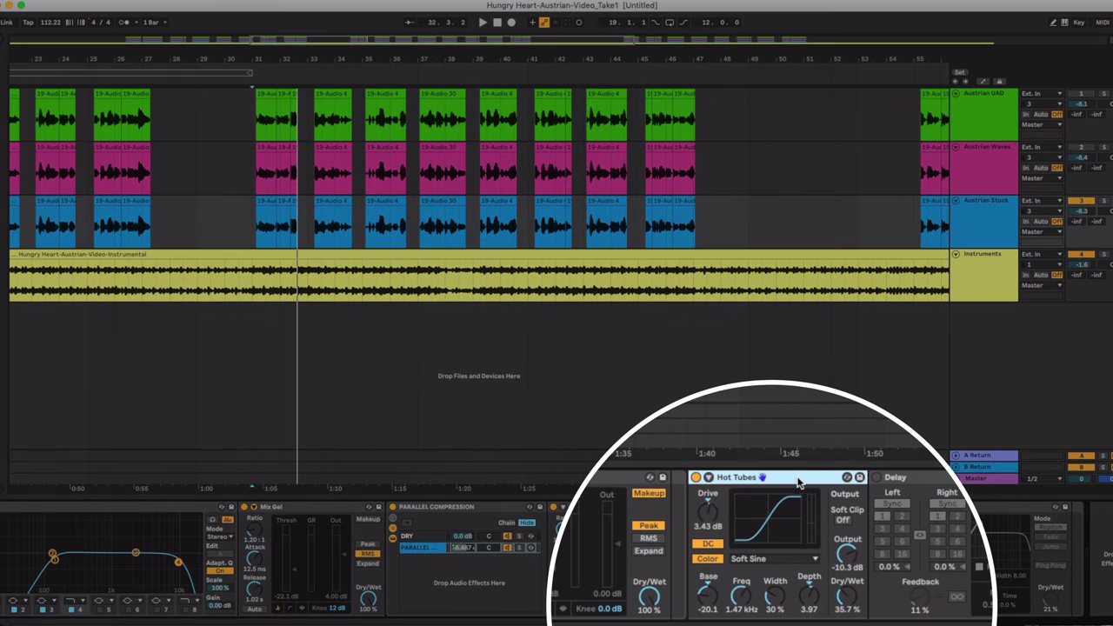
{"action": "key", "text": "space"}
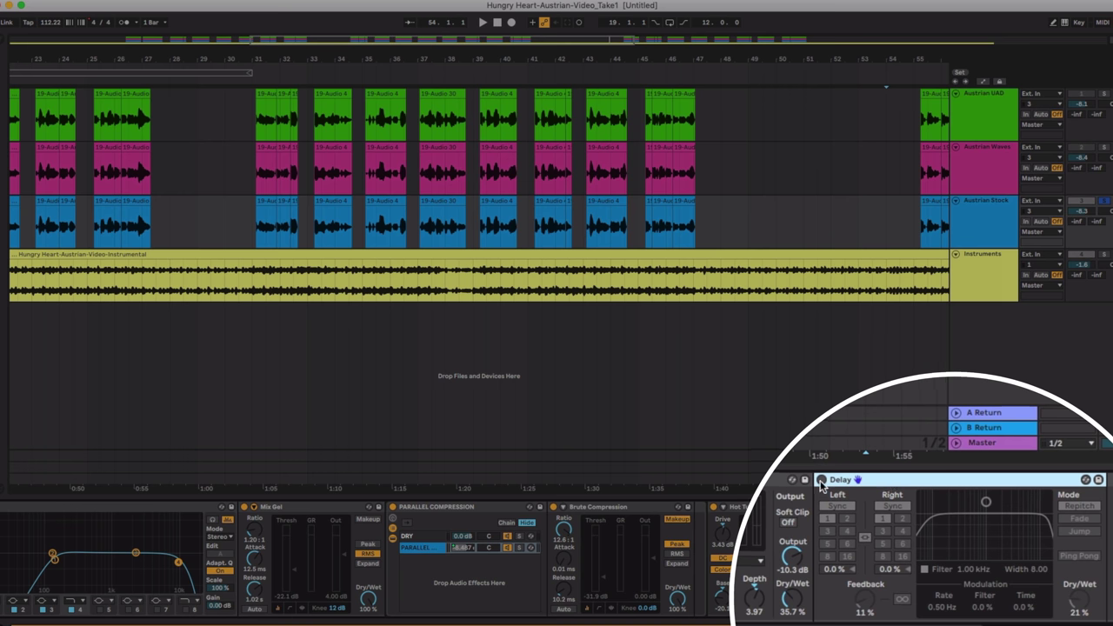
{"action": "left_click", "coordinate": [822, 479]}
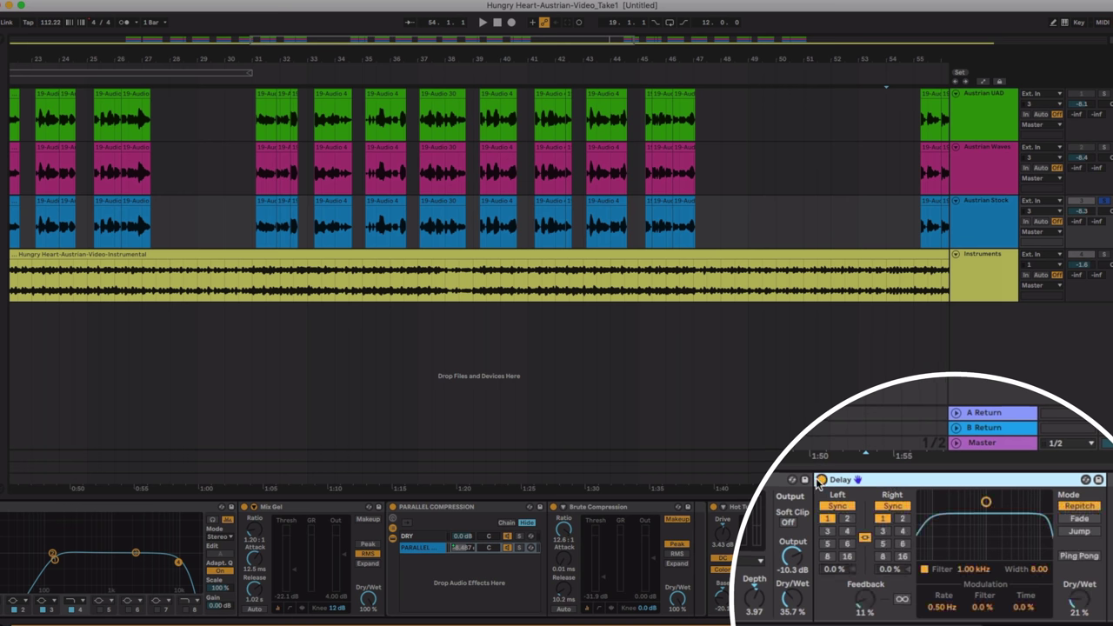
{"action": "left_click", "coordinate": [251, 230]}
{"action": "key", "text": "space"}
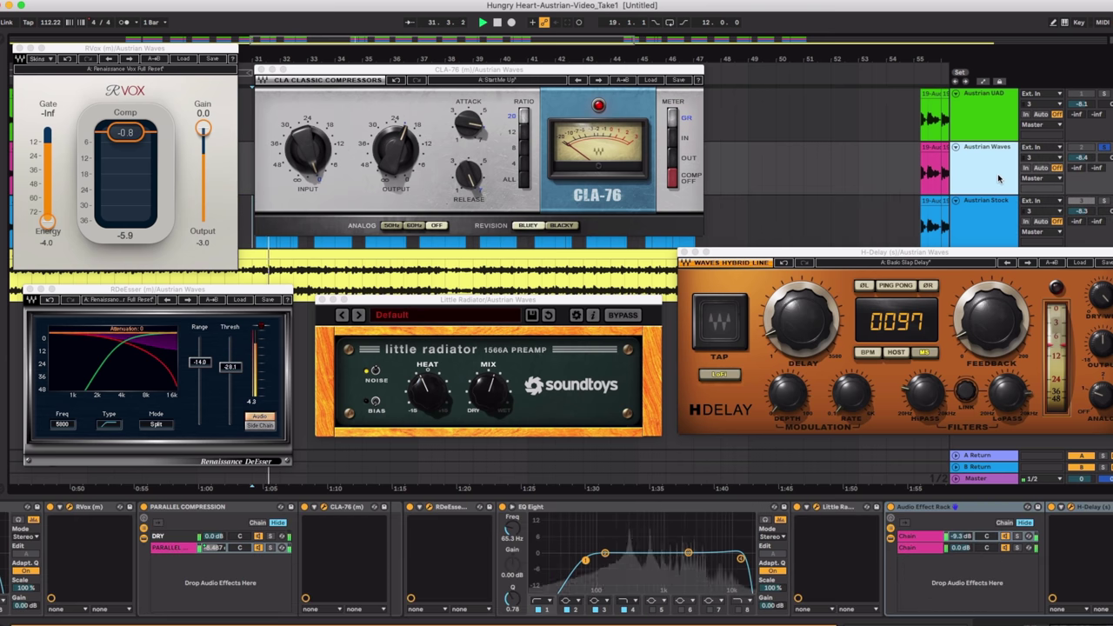
Step: Check the Waves and UAD chains, play UAD soloed from bar 31, then solo Austrian Stock instead
{"action": "left_click", "coordinate": [999, 179]}
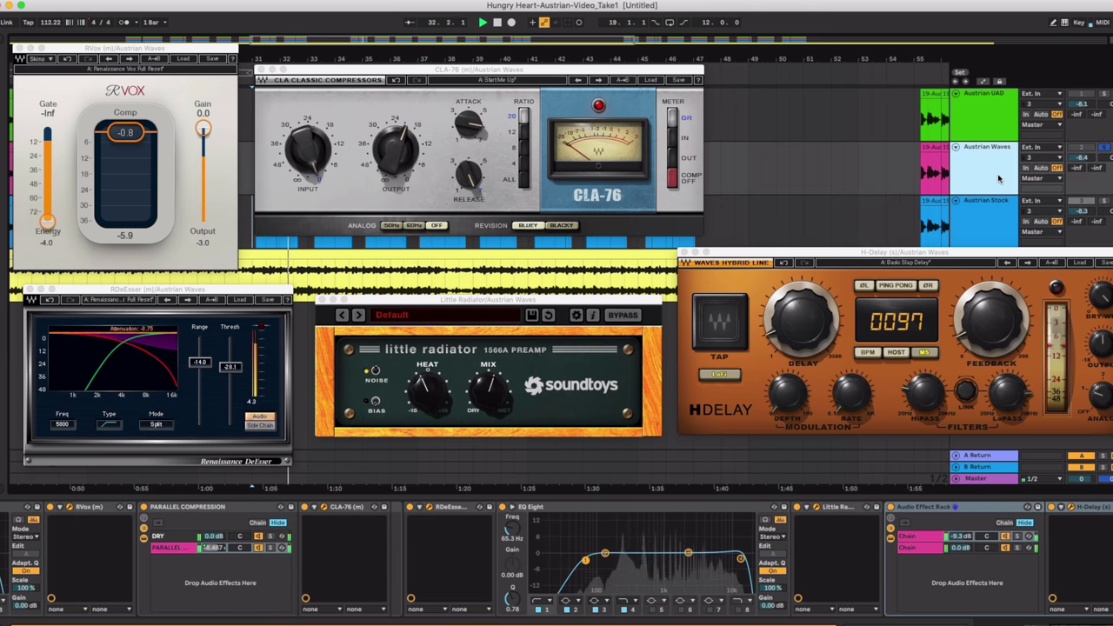
{"action": "left_click", "coordinate": [992, 132]}
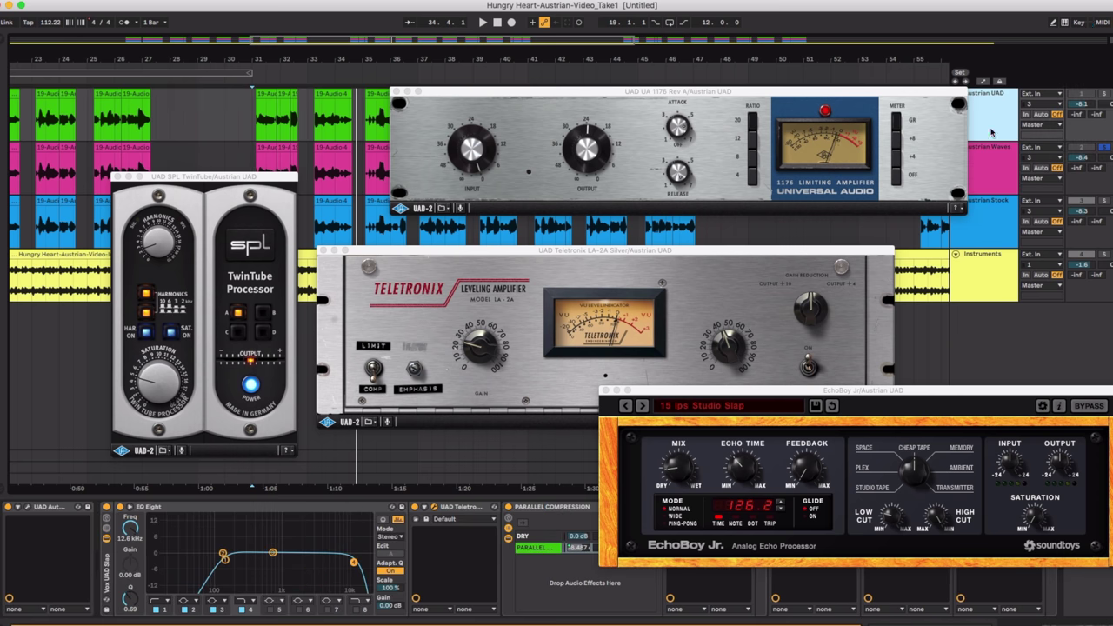
{"action": "left_click", "coordinate": [1105, 94]}
{"action": "key", "text": "space"}
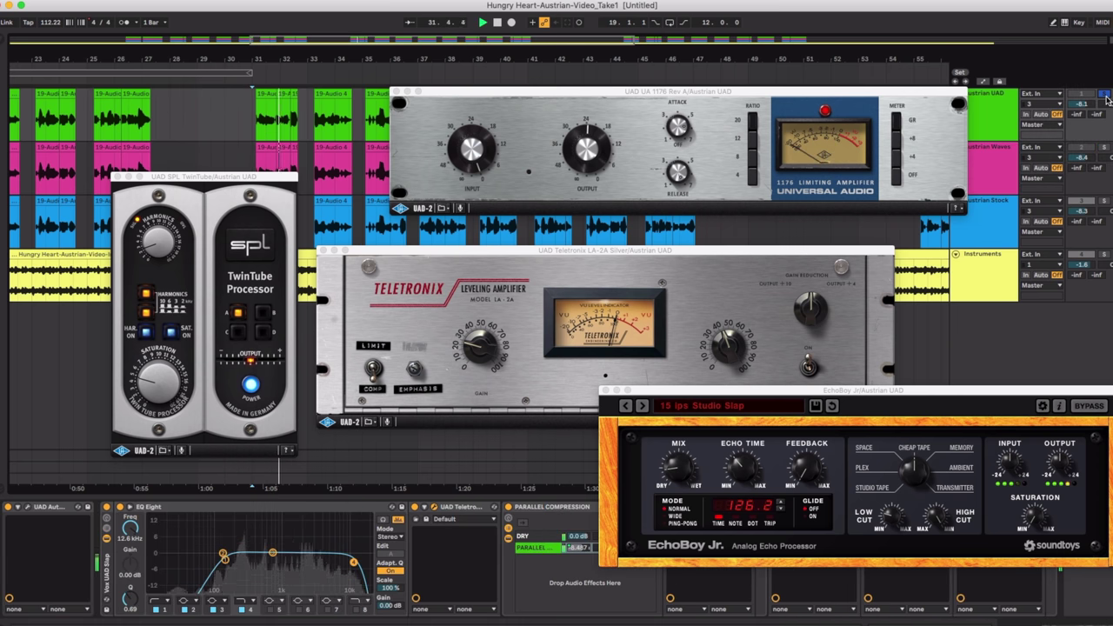
{"action": "left_click", "coordinate": [1103, 202]}
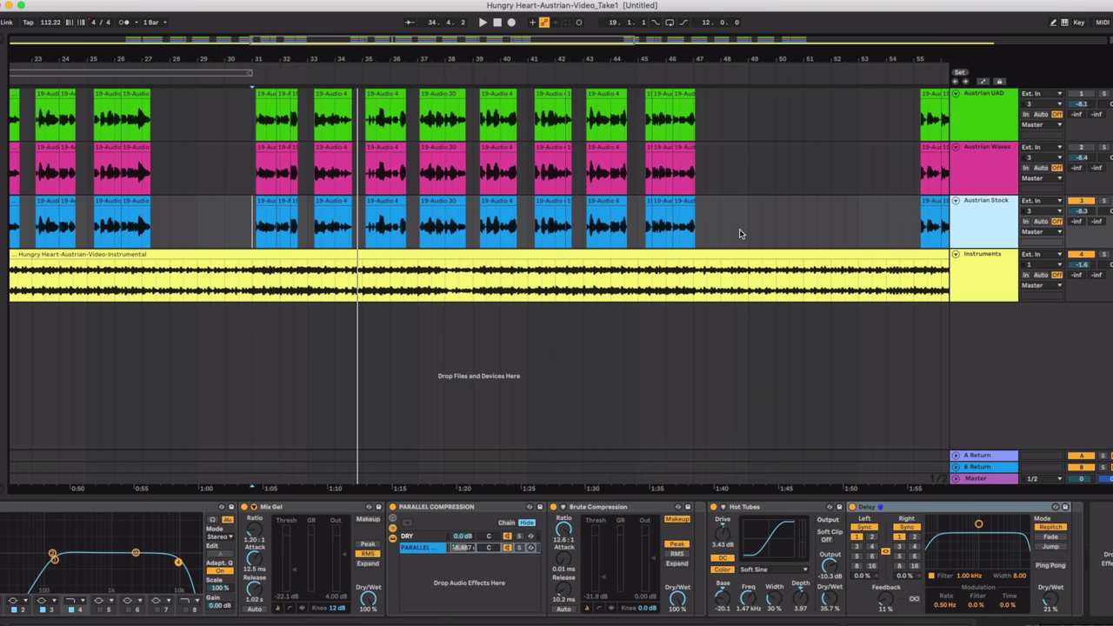
{"action": "scroll", "coordinate": [739, 229], "scroll_direction": "left", "scroll_amount": 5}
Step: Restart playback from bar 31 to hear the Austrian Stock vocal's native chain
{"action": "key", "text": "space"}
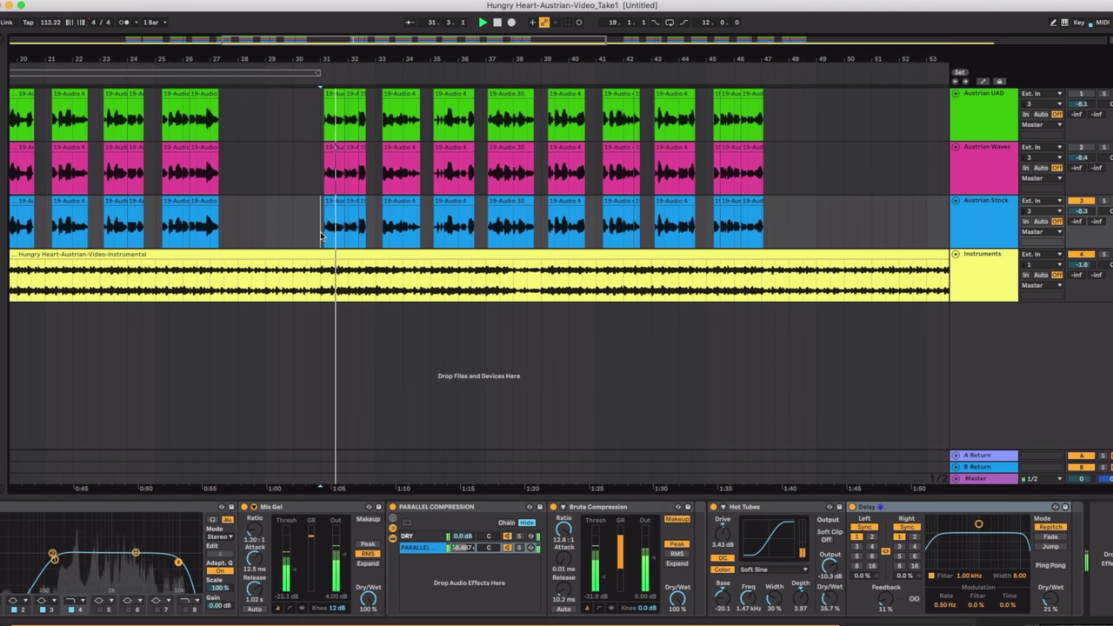